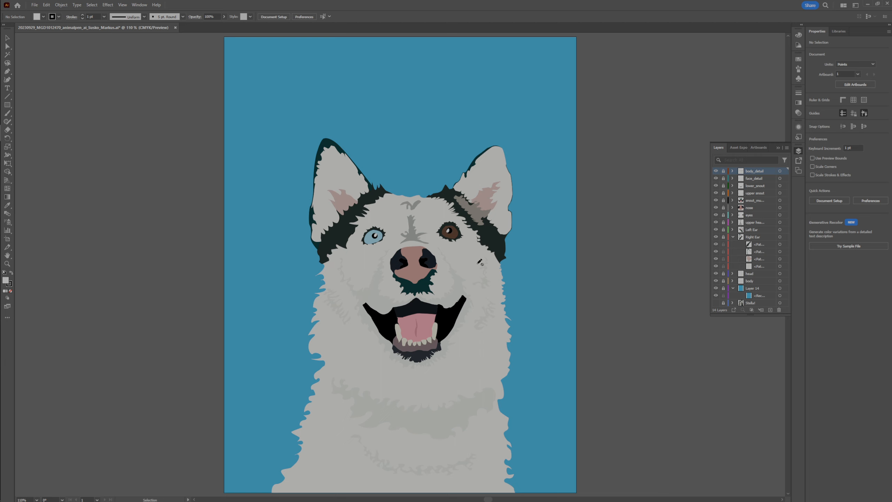
Collapse the Right Ear layer, hide all illustration layers, and show only the dog's reference photo.
left_click_drag(716, 174, 716, 277)
left_click(734, 237)
left_click(716, 274)
key("ctrl+y")
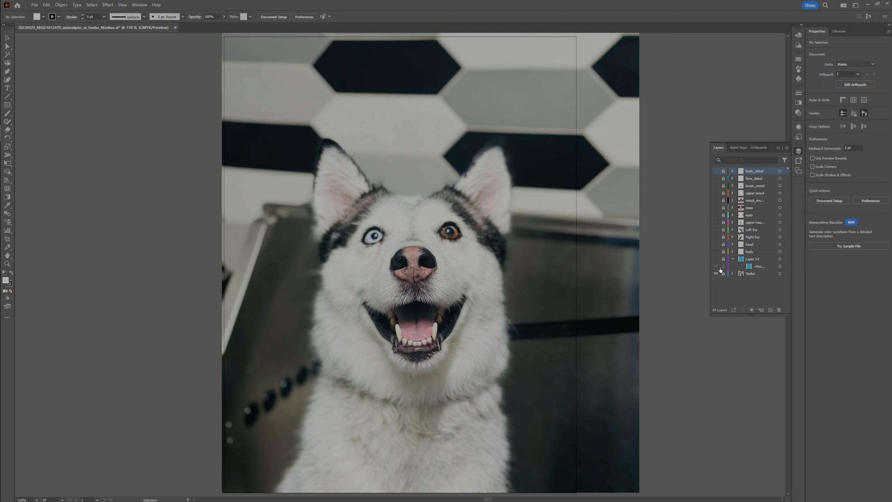
Show the body and head layers over the reference photo.
left_click(716, 237)
left_click(716, 238)
left_click(716, 238)
left_click(716, 237)
left_click(715, 251)
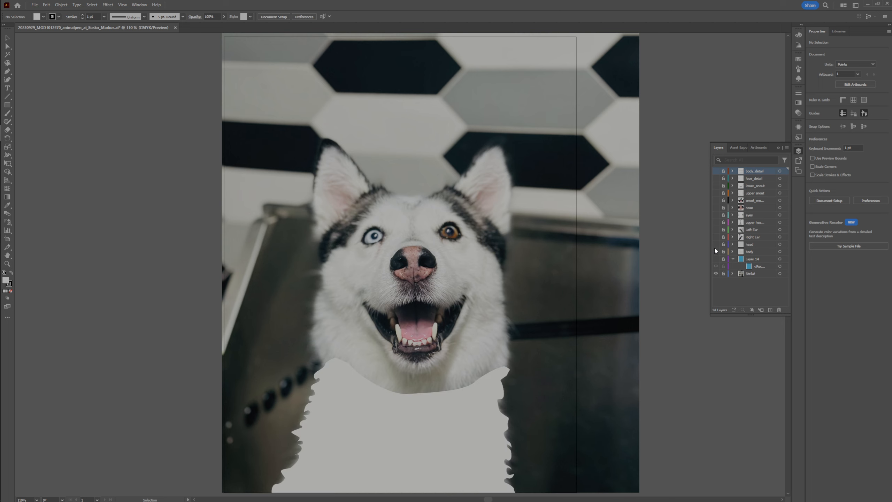
left_click(716, 244)
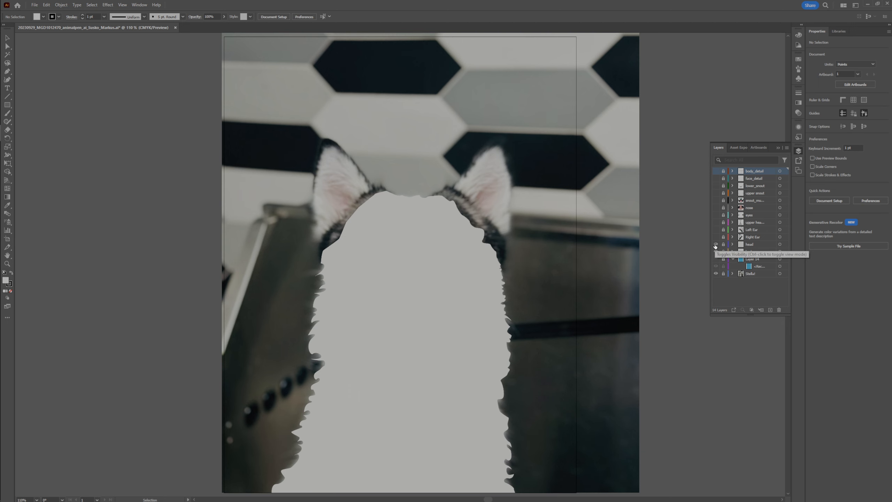
Toggle the visibility of the head, body and Layer 14 to examine how the head and body shapes overlap.
left_click(715, 245)
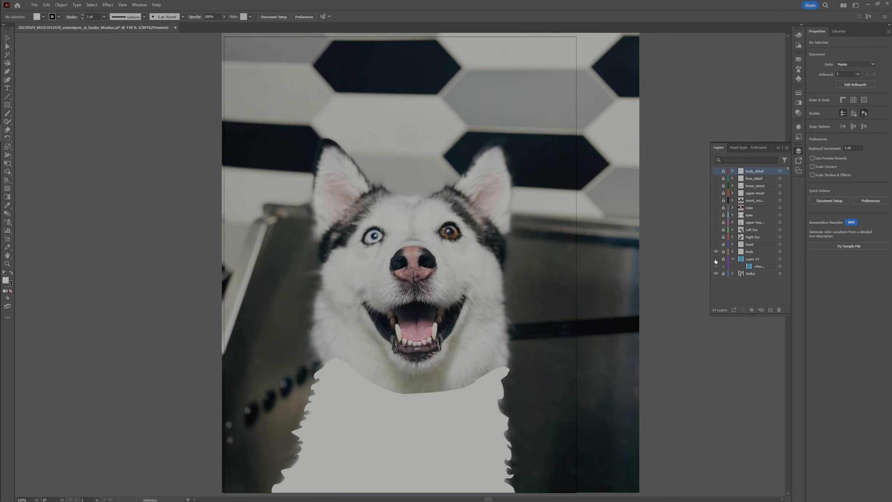
left_click(716, 260)
left_click(717, 260)
left_click(717, 260)
left_click(716, 260)
left_click(716, 245)
left_click(716, 245)
left_click(717, 252)
left_click(716, 244)
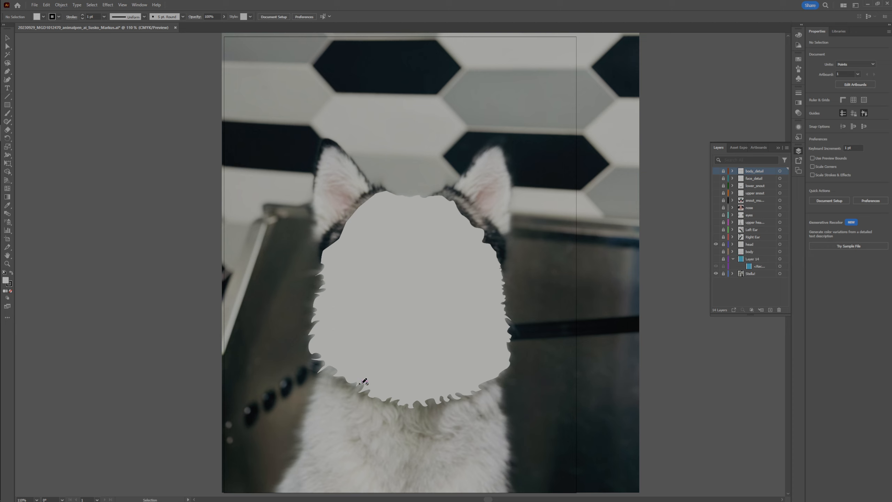
left_click(716, 252)
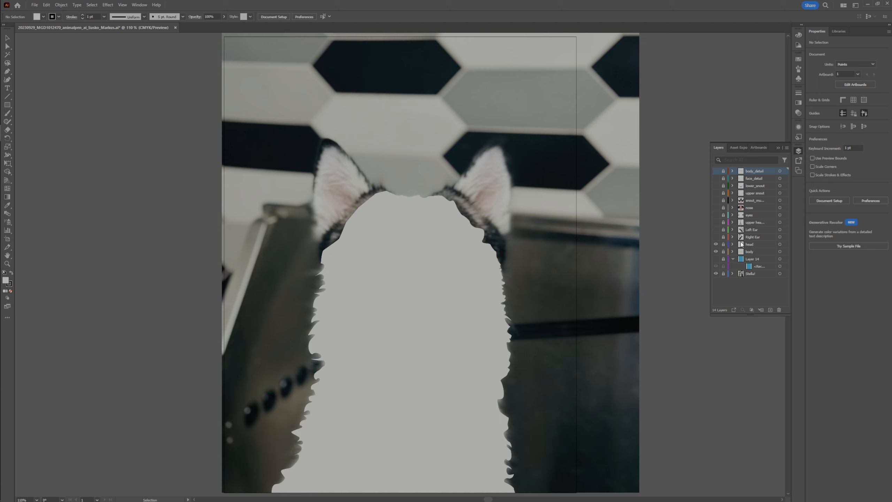
Preview the Right Ear and Left Ear layers over the photo and hide both again.
left_click(716, 237)
left_click(716, 231)
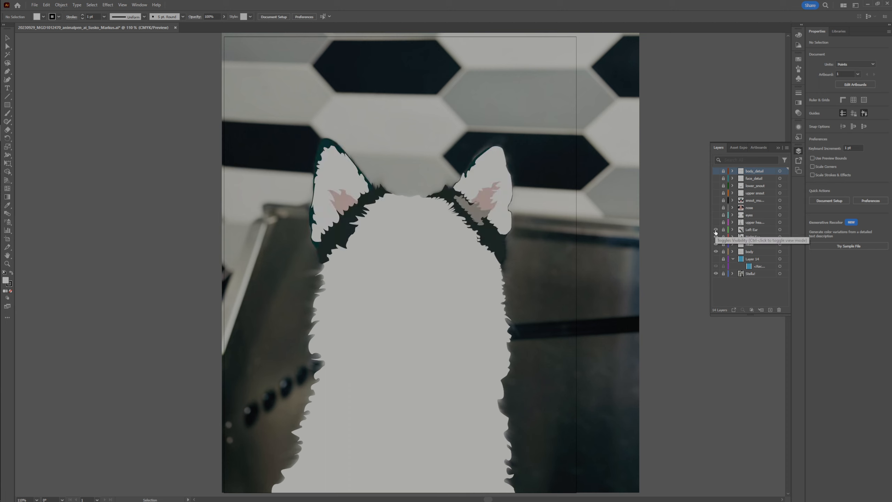
left_click(716, 231)
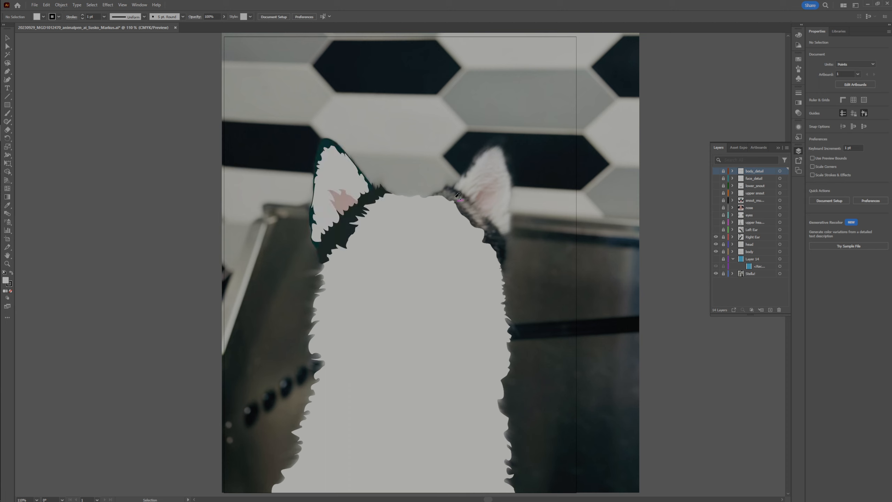
left_click(716, 237)
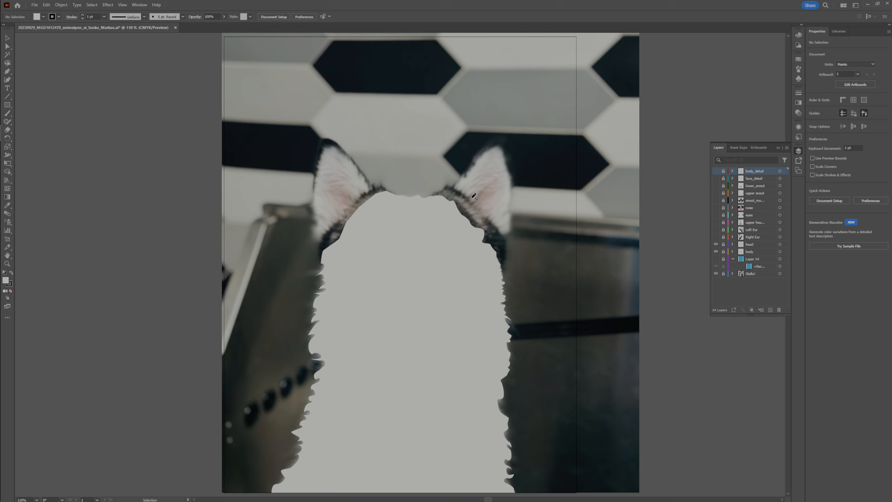
Hide the reference photo and show the expanded Right Ear layer against the blue Layer 14 background.
left_click(716, 274)
key("ctrl+plus")
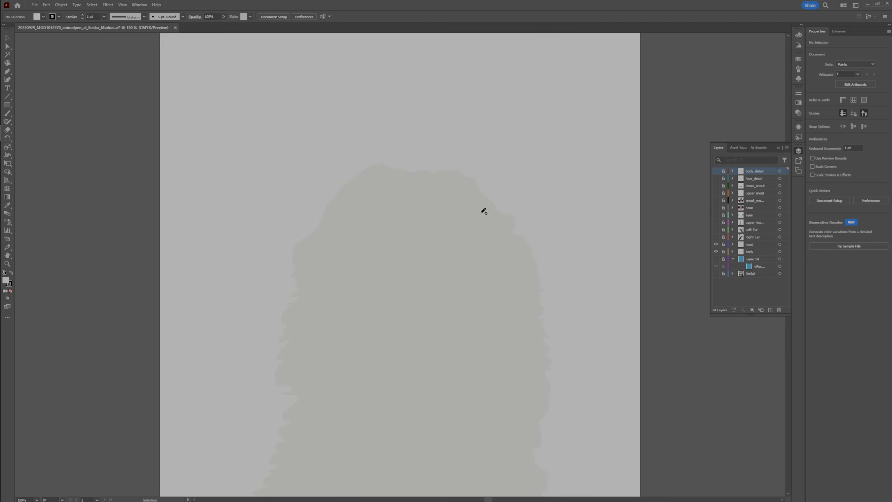
scroll(484, 211, "up", 2)
left_click(732, 237)
left_click(716, 238)
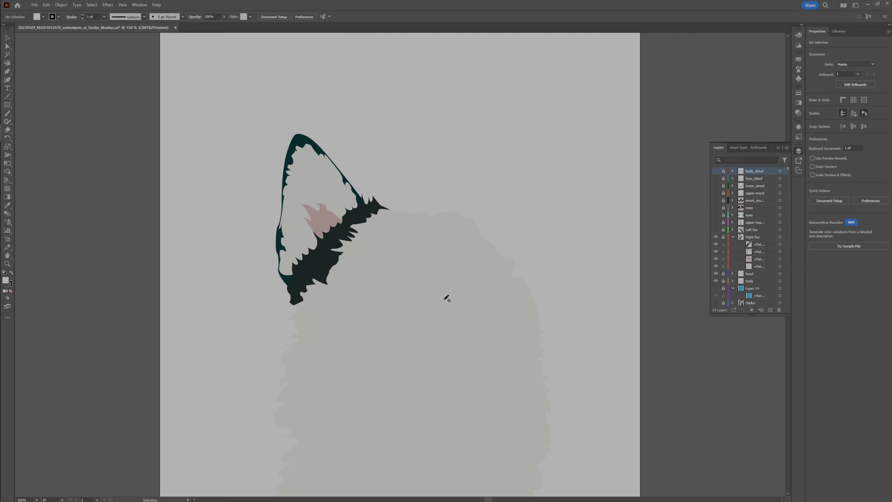
left_click(716, 289)
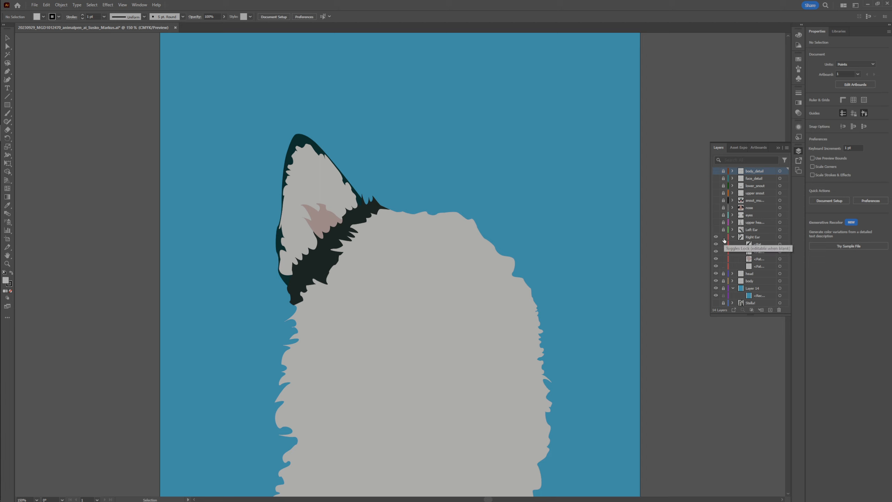
Hide the upper three paths inside the Right Ear layer, leaving only its grey base shape.
left_click_drag(716, 260, 716, 246)
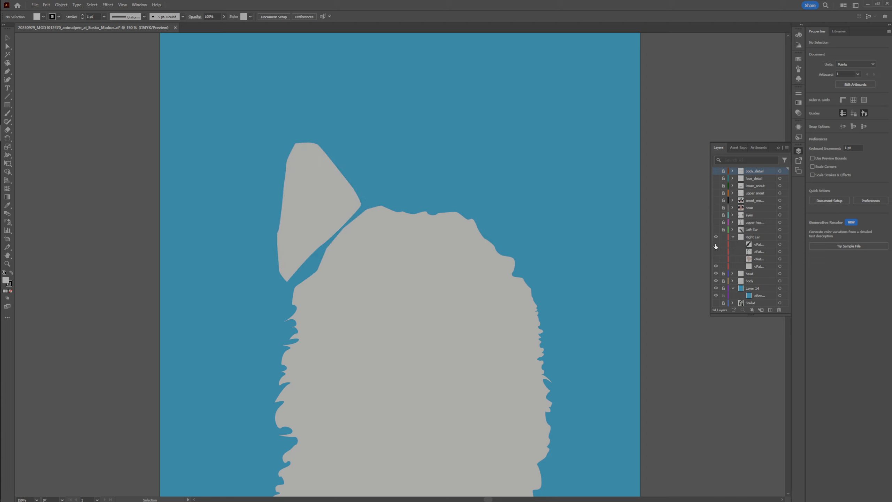
left_click(716, 267)
left_click(715, 267)
Show the dark outer edge path with fur cutouts in the Right Ear layer.
left_click(716, 252)
left_click(717, 251)
left_click(716, 252)
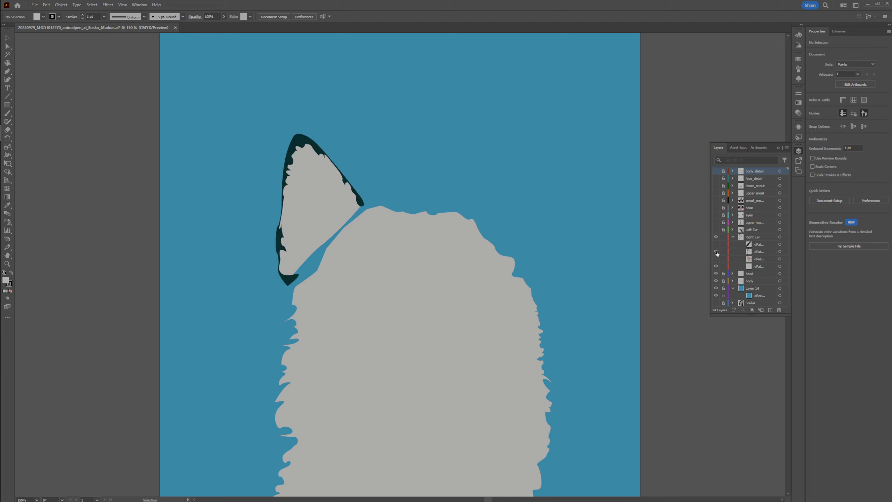
left_click(716, 252)
left_click(717, 252)
Show the pink inner ear path and the dark fur path in the Right Ear layer.
left_click(717, 260)
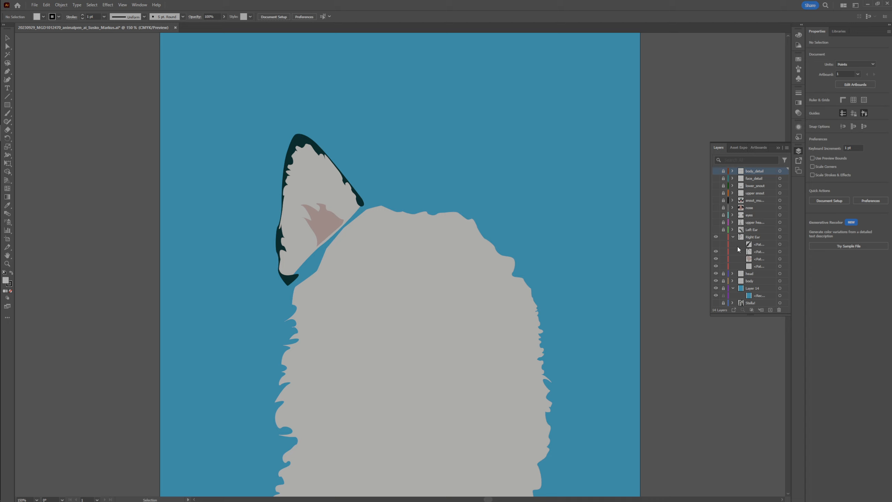
left_click(716, 245)
left_click(716, 245)
left_click(716, 245)
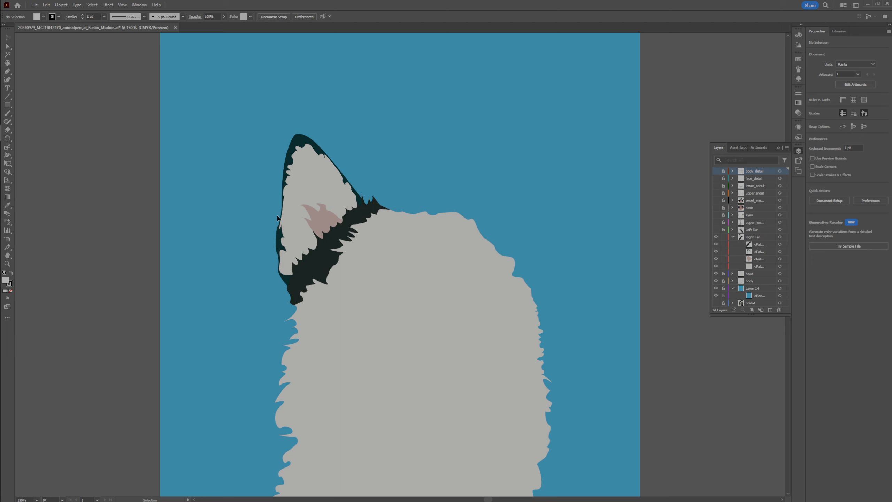
Examine the layered fur edges of the finished right ear at 400% zoom.
key("ctrl+=")
key("ctrl+=")
key("ctrl+=")
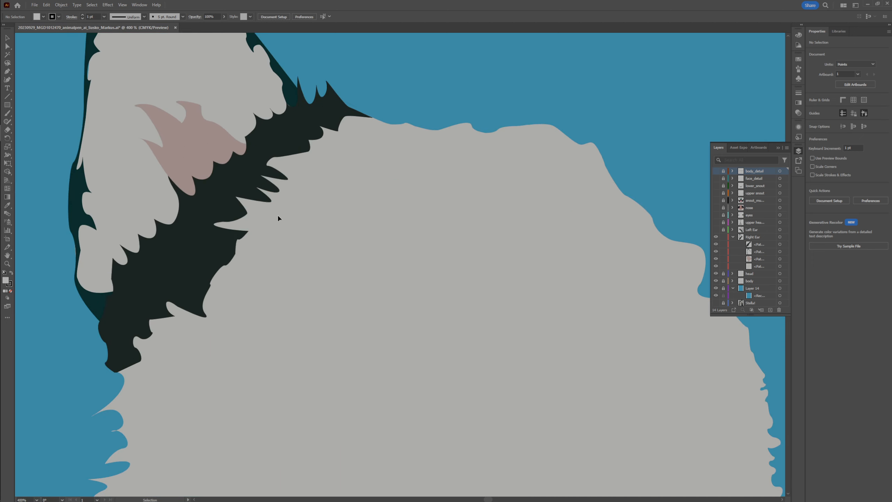
scroll(278, 216, "up", 3)
scroll(278, 216, "up", 1)
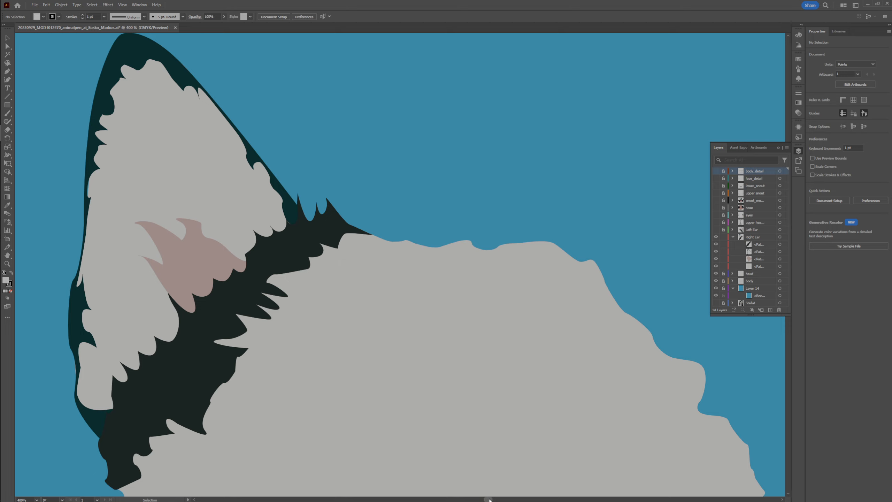
left_click_drag(489, 499, 487, 499)
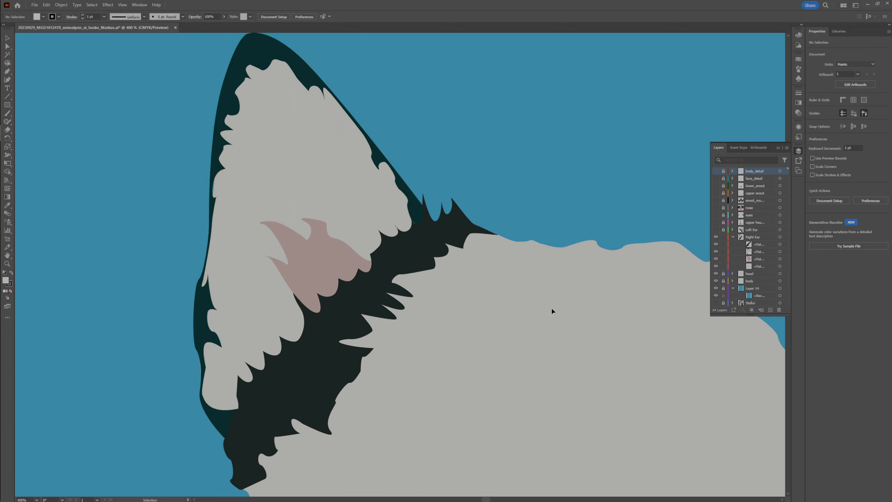
Collapse the Right Ear layer, then expand the Left Ear layer and show only its grey base shape.
left_click_drag(482, 500, 491, 500)
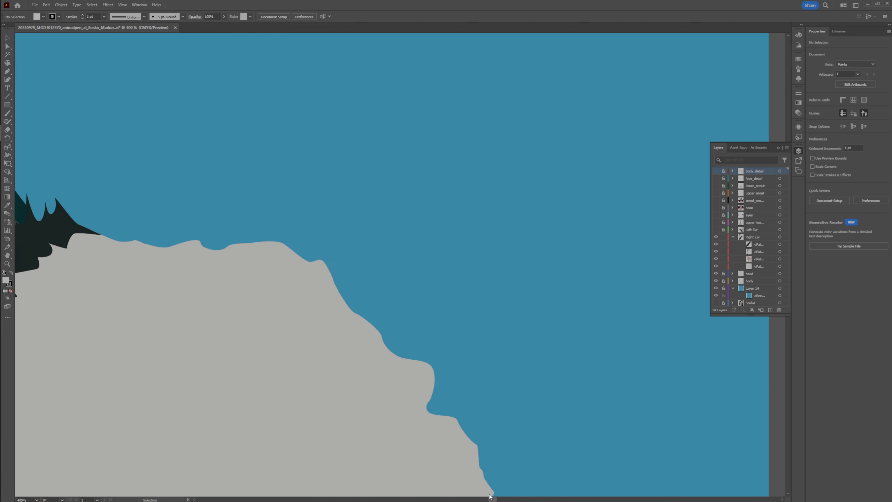
left_click(733, 237)
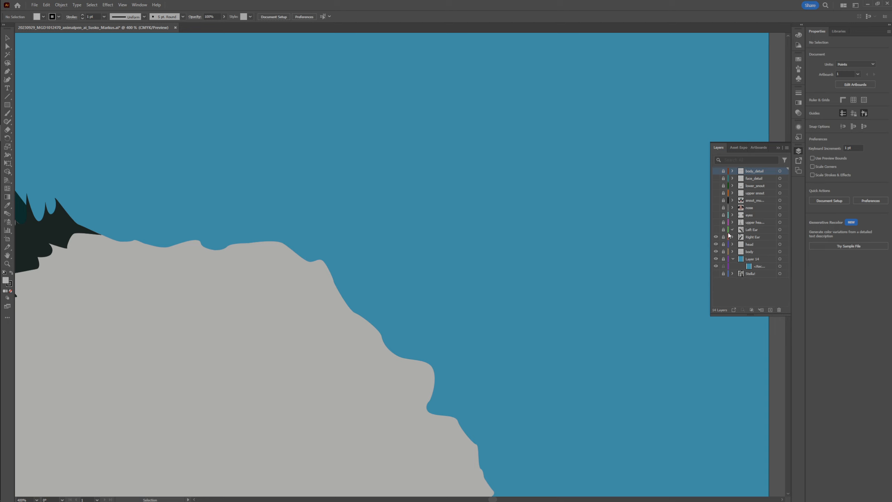
left_click(732, 230)
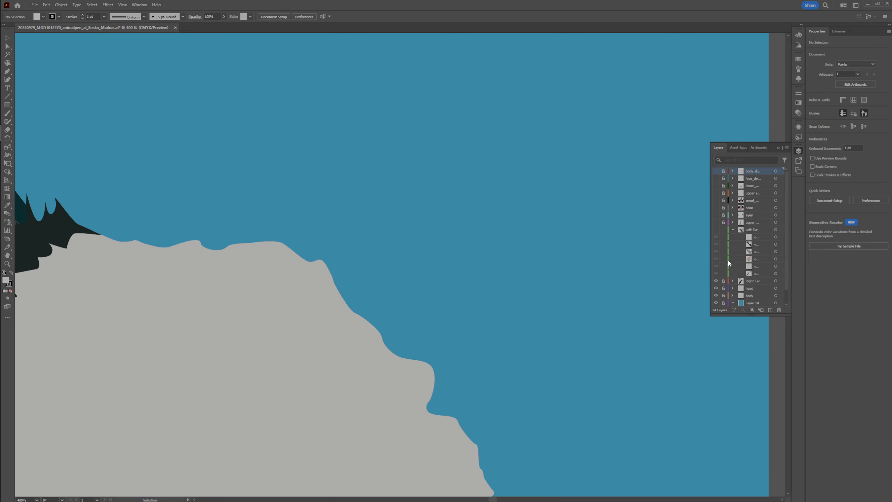
left_click(717, 230)
left_click_drag(716, 238, 717, 261)
left_click(717, 274)
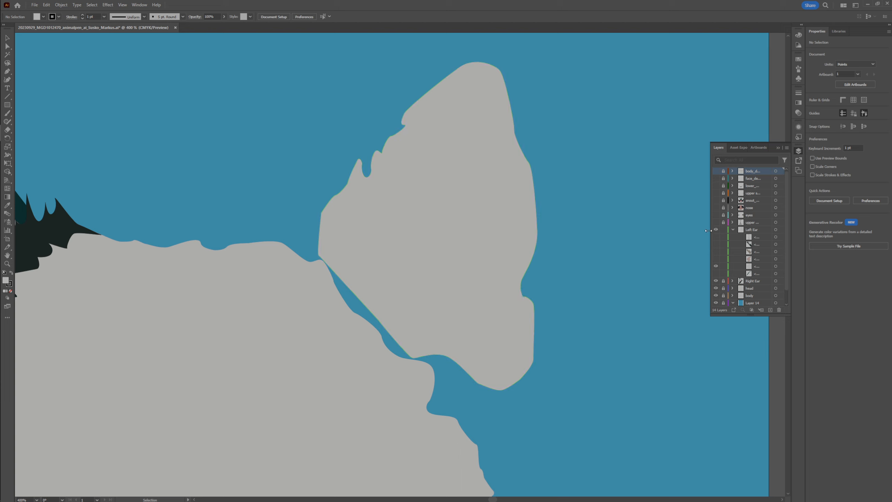
Show the pink inner ear, grey-brown fur and dark fur paths in the Left Ear layer.
left_click(716, 260)
left_click(715, 252)
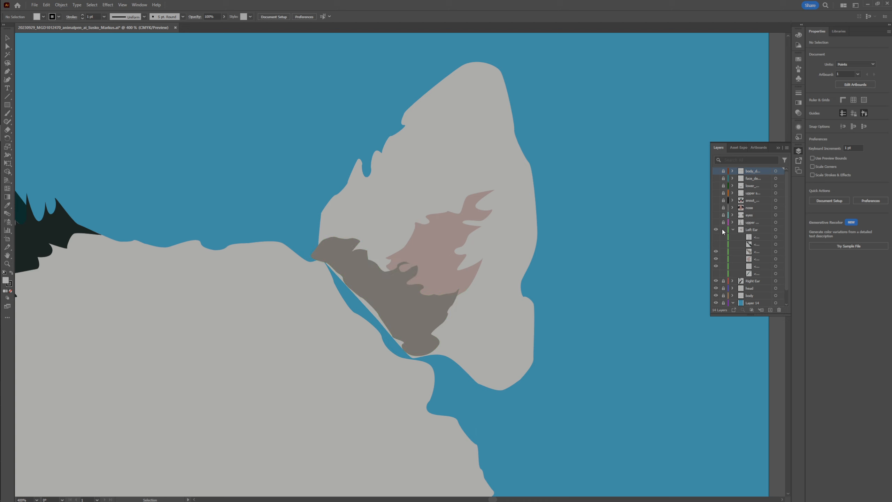
left_click(716, 244)
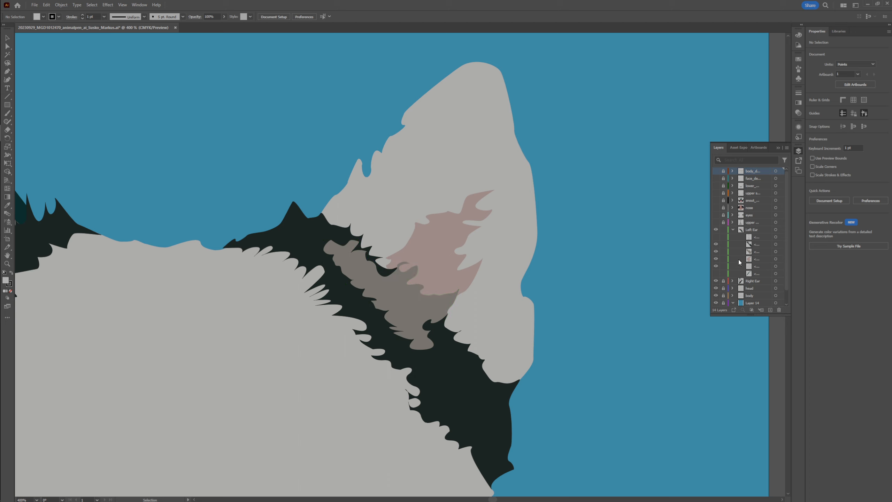
left_click(716, 245)
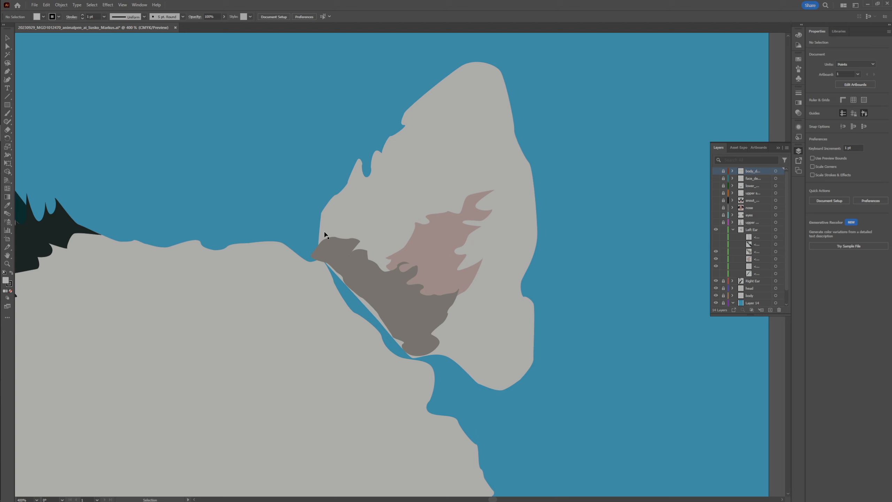
left_click(716, 245)
left_click(716, 245)
left_click(716, 244)
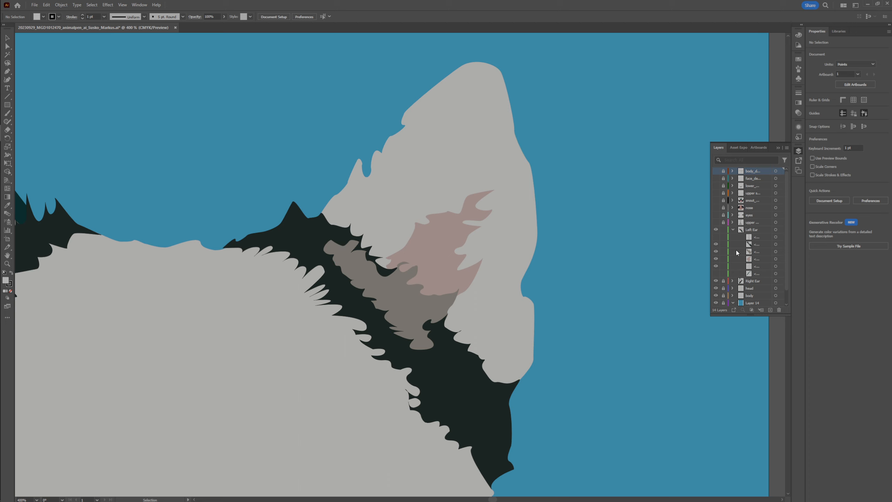
Show the dark backing path at the bottom of the Left Ear layer and the outline path at its top.
left_click(716, 274)
left_click(716, 275)
left_click(716, 275)
left_click(716, 274)
left_click(716, 275)
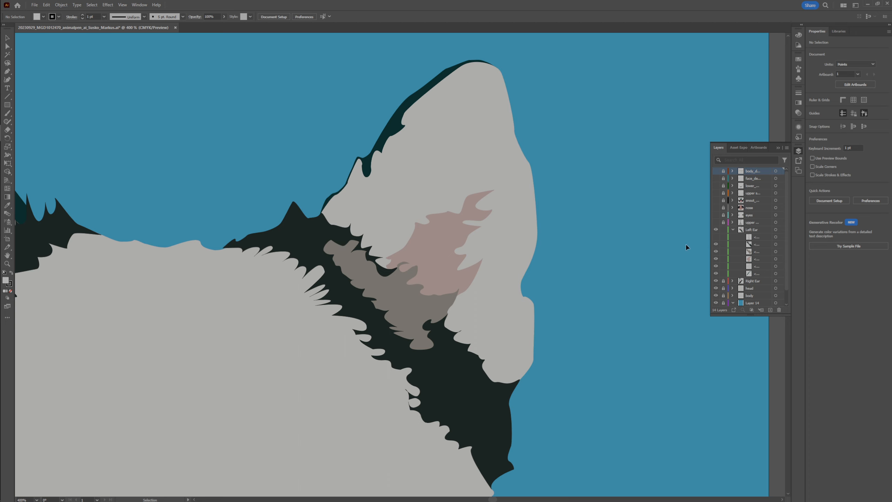
left_click(716, 237)
Briefly toggle the layer directly above Left Ear and collapse the Left Ear layer.
scroll(433, 218, "down", 1)
scroll(434, 218, "down", 2)
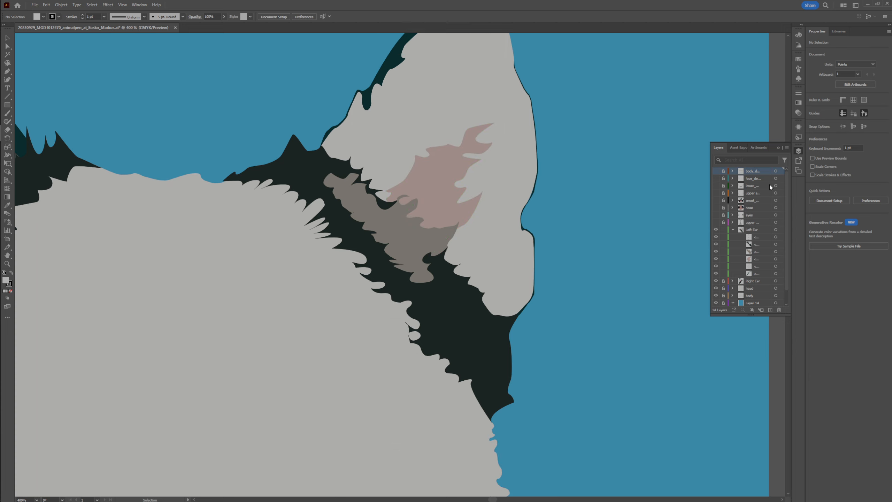
left_click(716, 222)
left_click(717, 225)
left_click(733, 230)
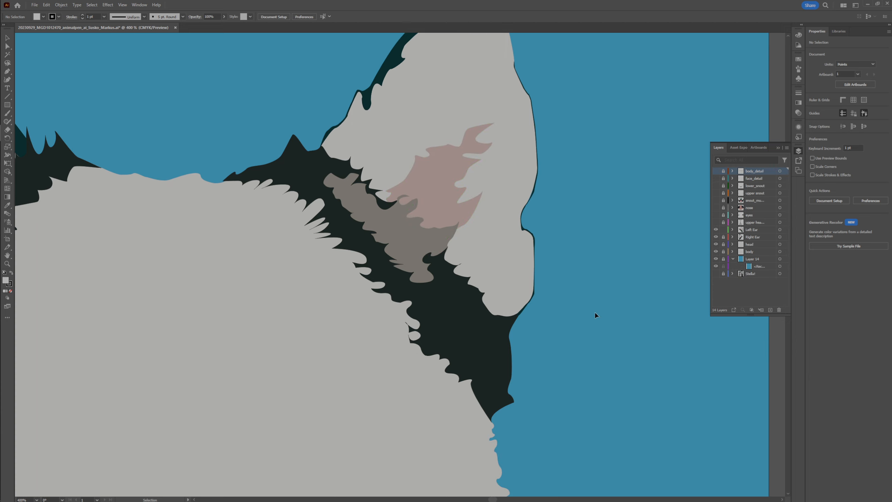
Show the eyes layer on the dog's face and expand it to list its paths.
key("ctrl+minus")
scroll(492, 295, "down", 3)
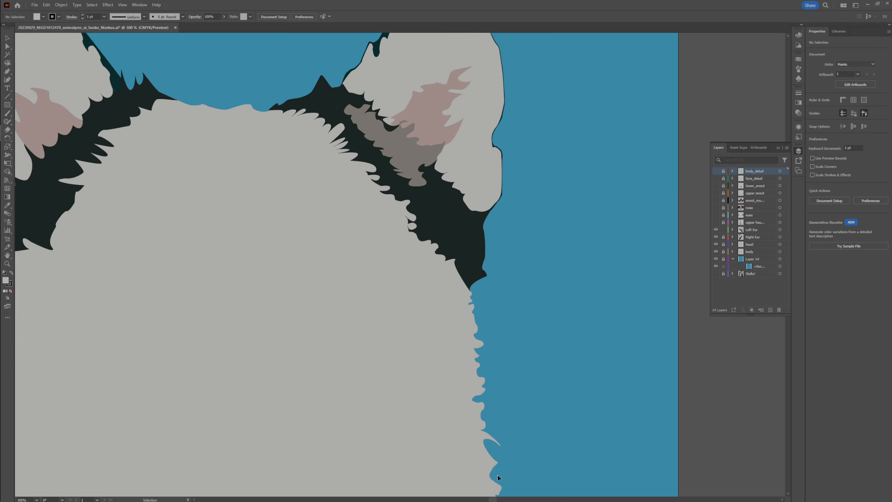
left_click_drag(493, 500, 490, 500)
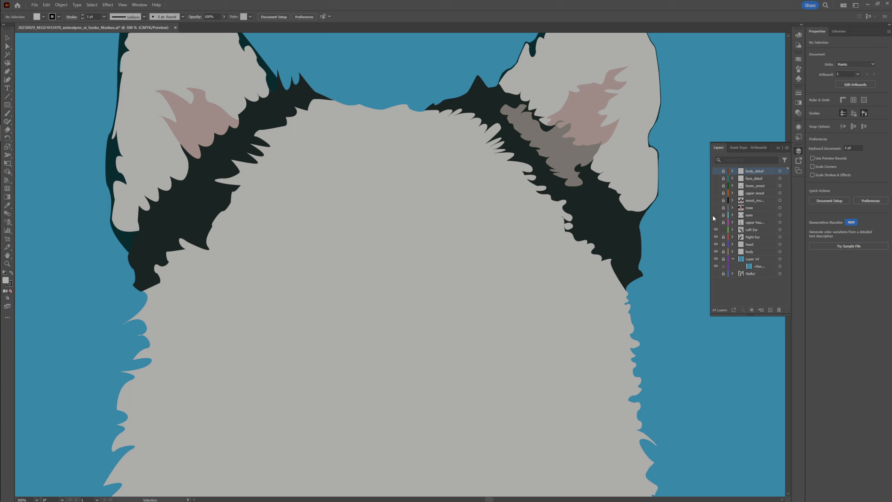
left_click(732, 215)
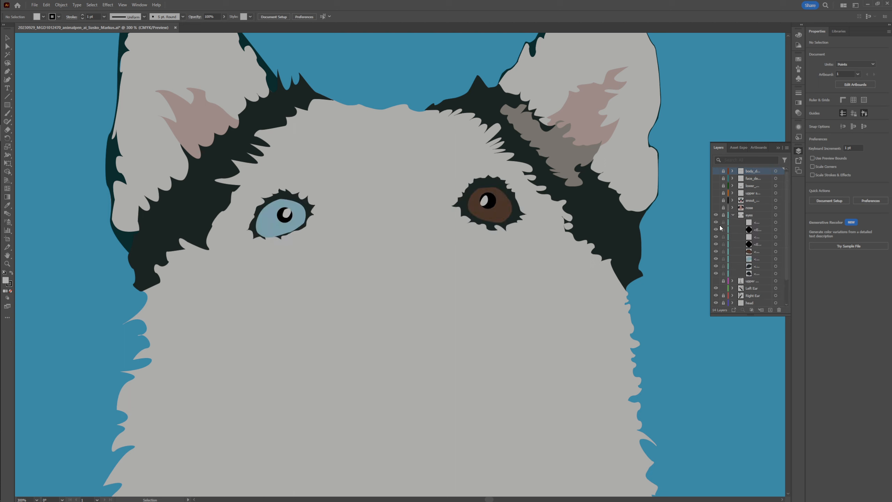
Unlock the eyes layer and hide its detail paths, keeping only the dark base shapes of both eyes visible.
left_click(723, 214)
left_click_drag(714, 260, 717, 214)
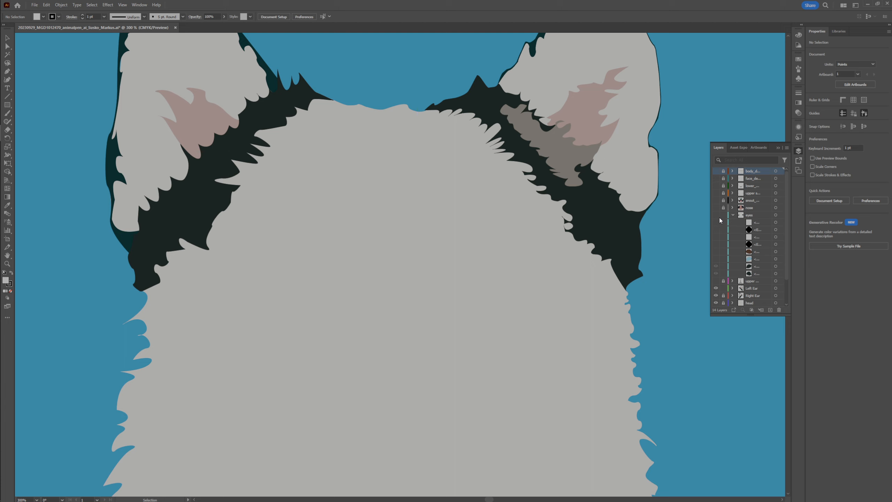
left_click(716, 215)
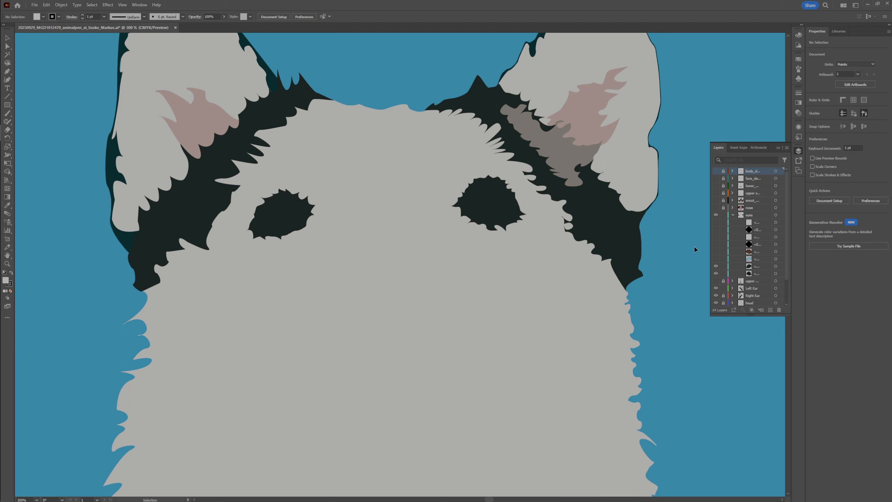
Show the blue iris, the brown iris and both black pupil paths in the eyes layer.
left_click(717, 258)
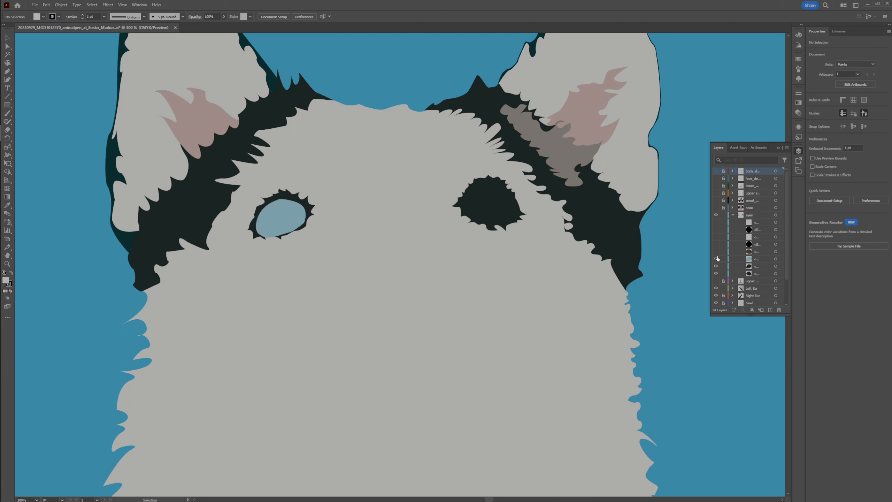
left_click(717, 252)
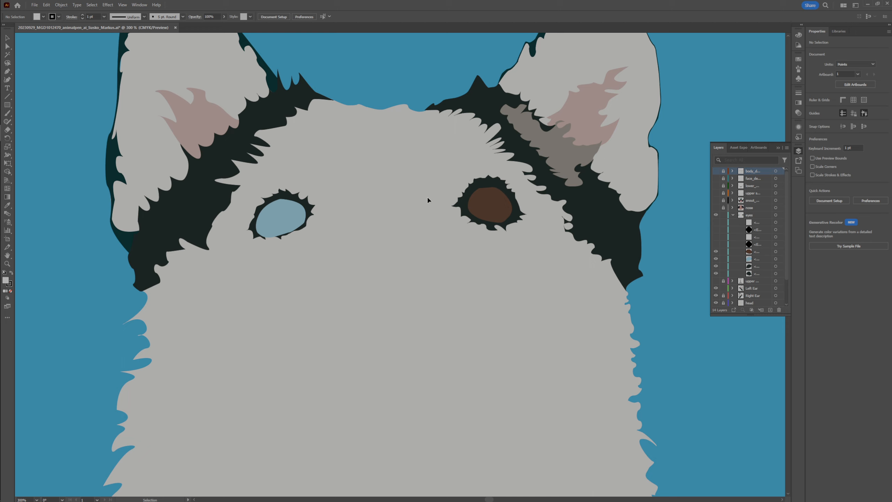
left_click(716, 245)
left_click(717, 230)
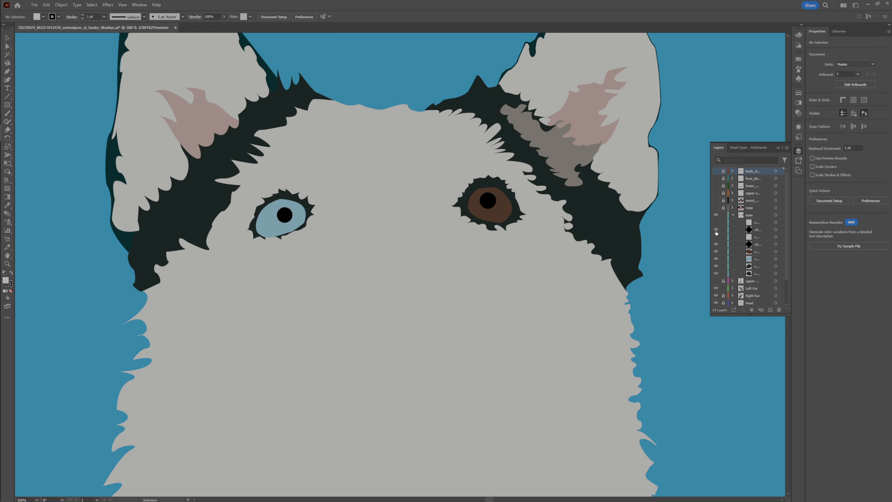
Show the two pupil highlight paths, and lock and collapse the eyes layer.
left_click(716, 222)
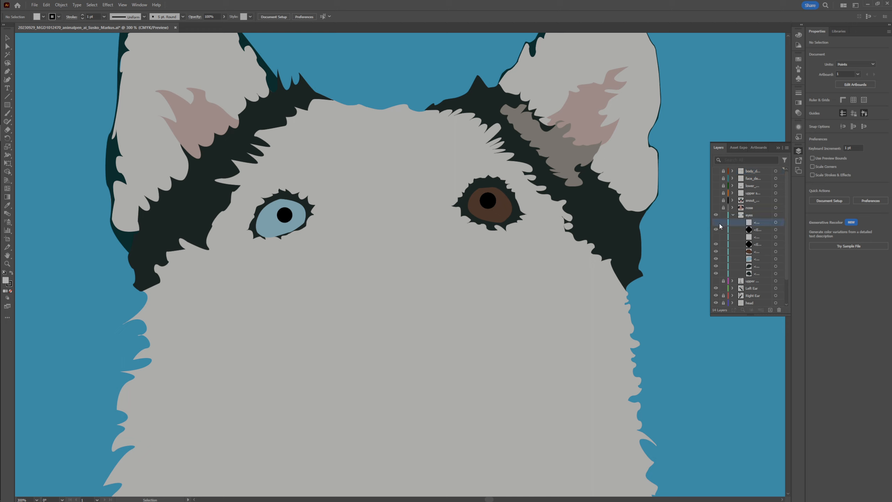
left_click(716, 237)
left_click(724, 215)
left_click(732, 215)
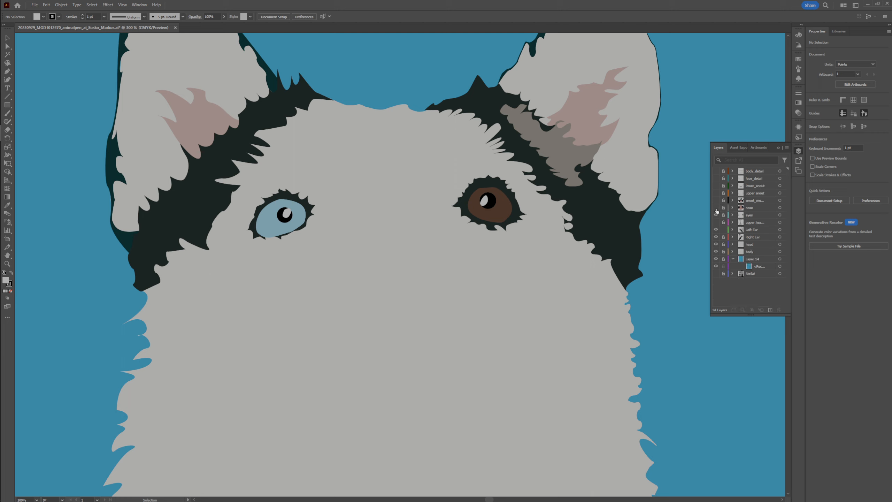
Show and expand the nose layer, and hide its pink and nostril paths so only the dark base shape remains.
left_click(716, 208)
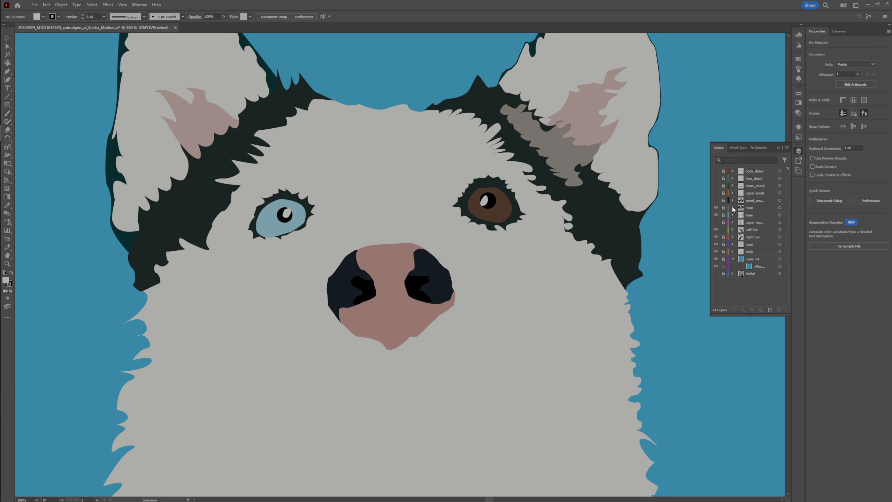
left_click(732, 208)
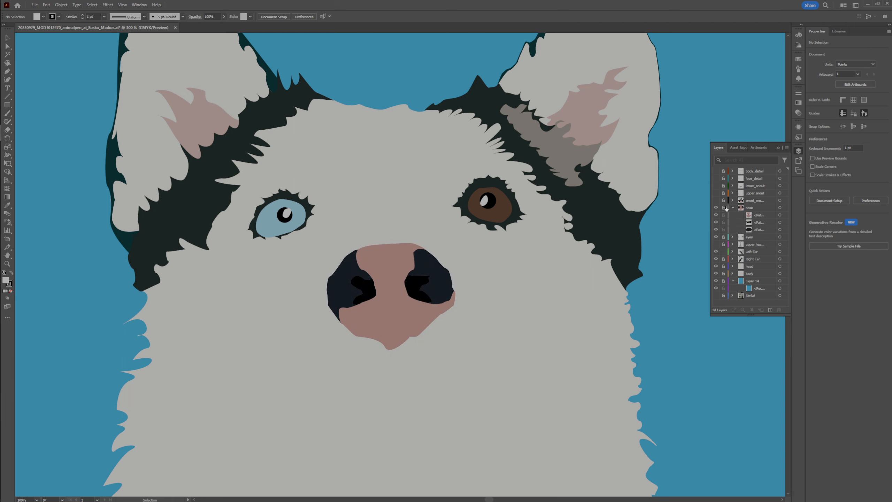
left_click(716, 214)
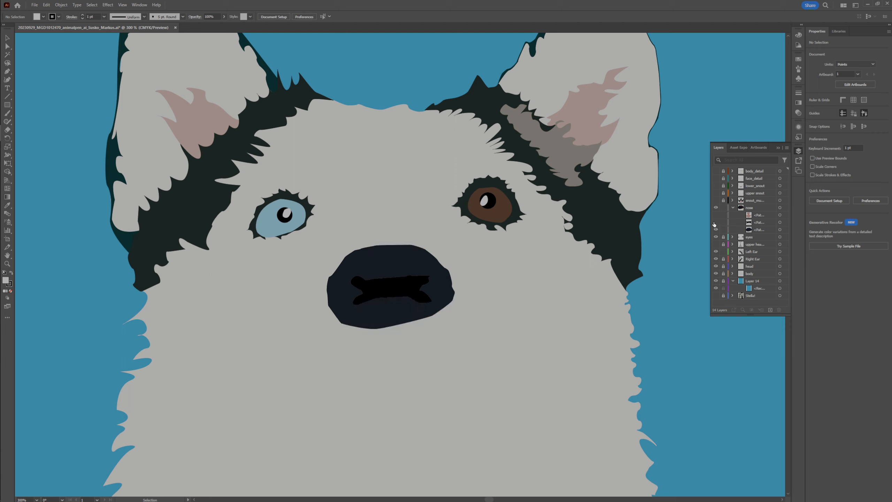
left_click(716, 222)
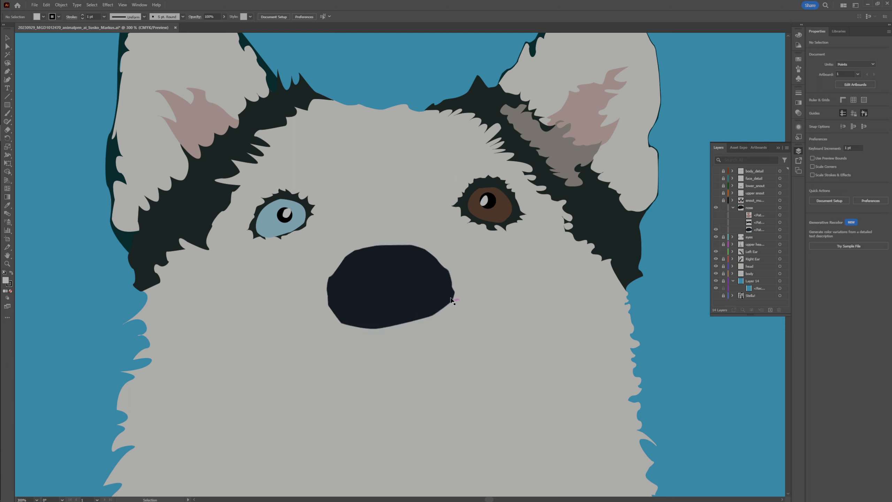
Show the pink path over the dark nose base and the black nostril path again.
left_click(716, 215)
left_click(717, 215)
left_click(717, 215)
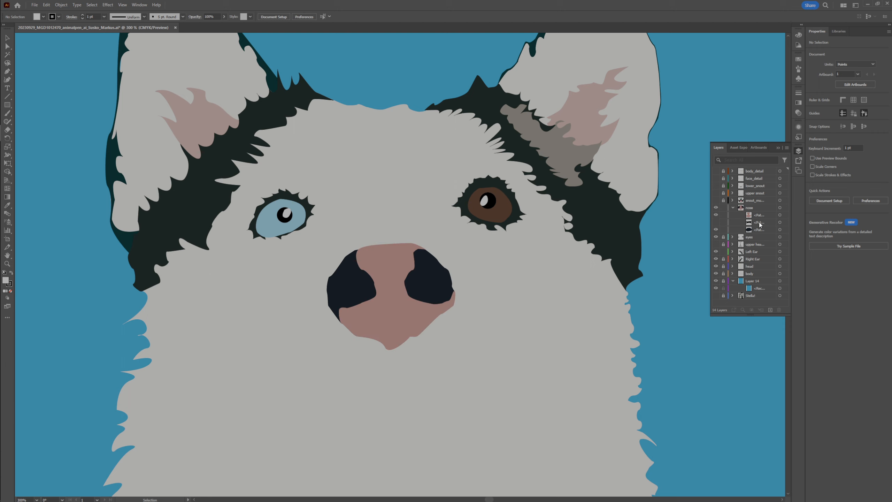
left_click(716, 222)
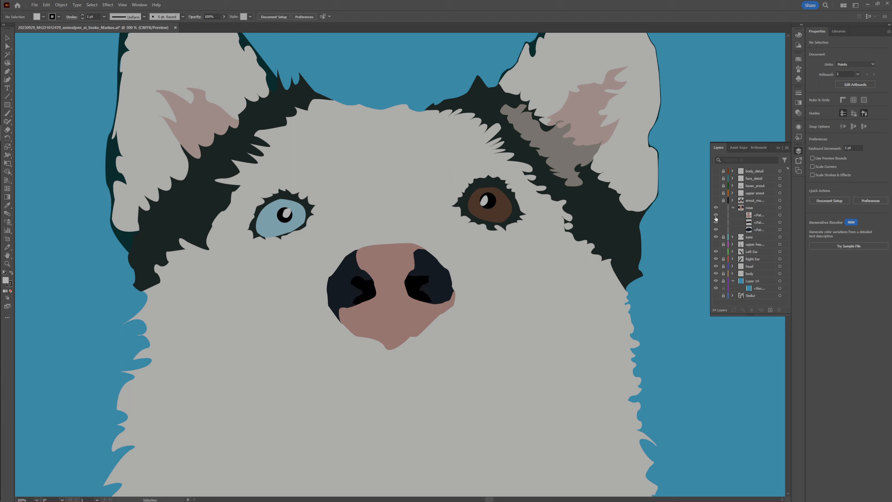
Toggle the pink nose path off and on to compare, and lock and collapse the nose layer.
left_click(716, 215)
left_click(717, 215)
left_click(723, 208)
left_click(733, 208)
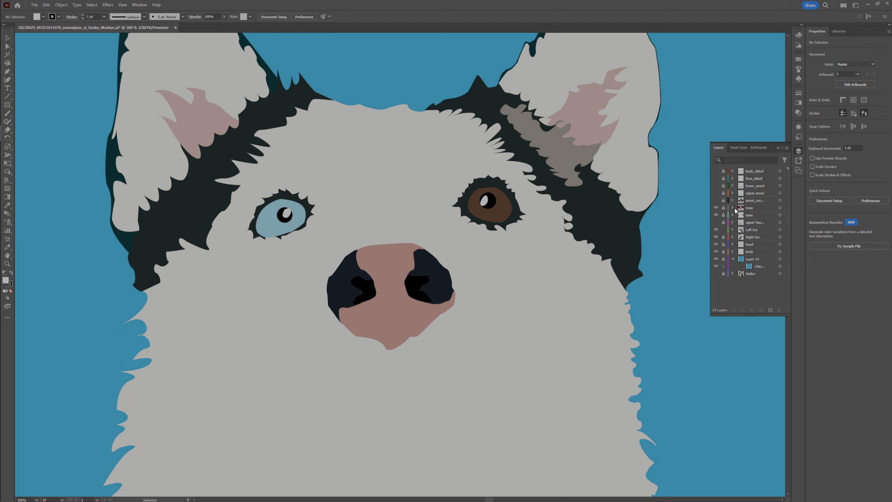
Show the upper head layer with the grey forehead markings and the snout and mouth layer, and fit the whole portrait in view.
left_click(716, 222)
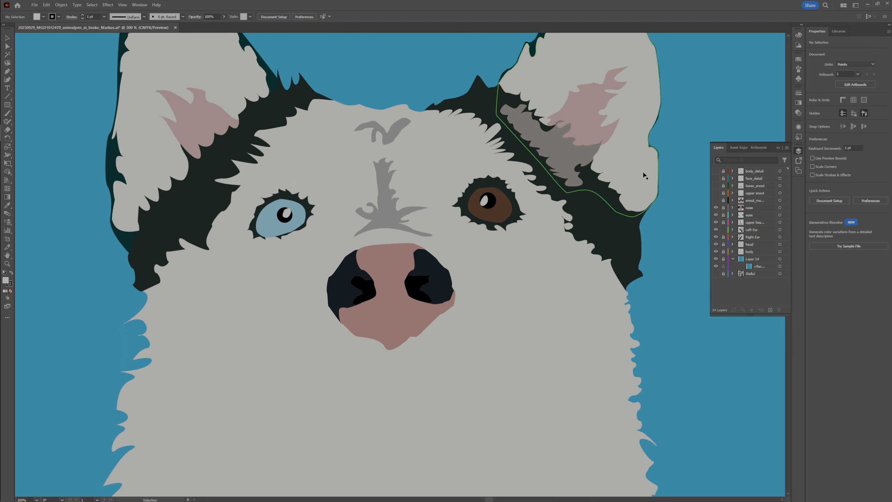
left_click(716, 200)
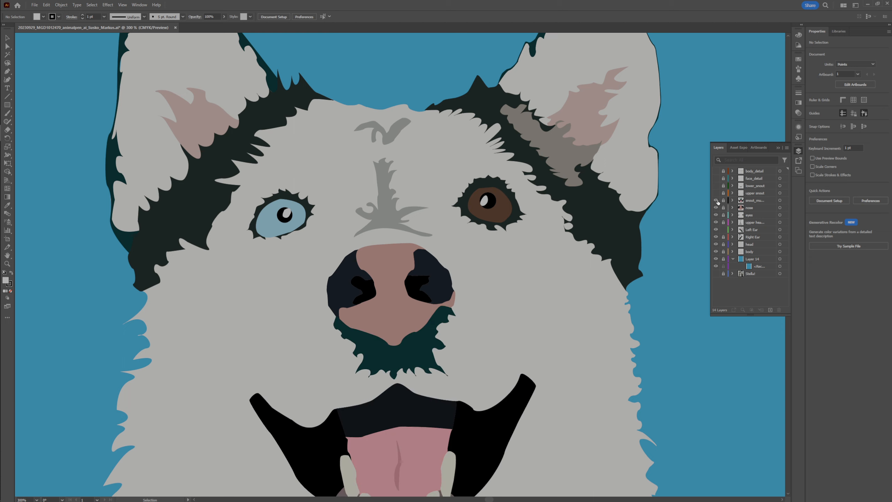
scroll(525, 277, "down", 4)
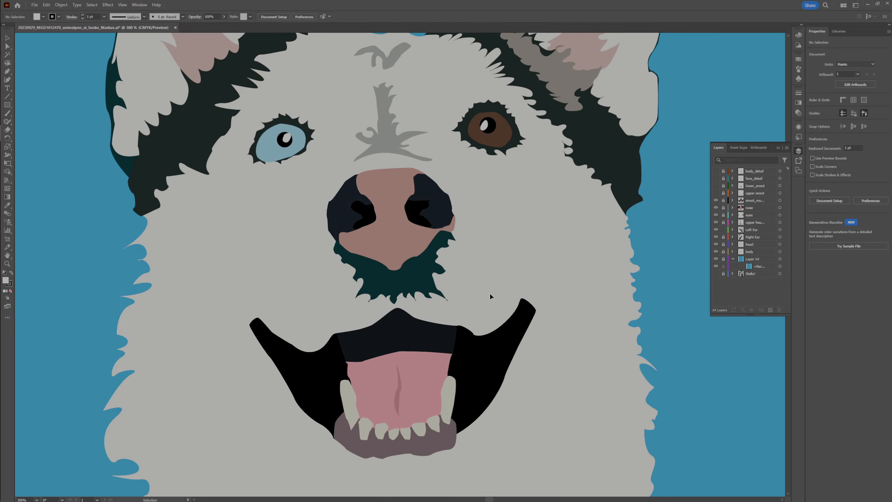
key("ctrl+0")
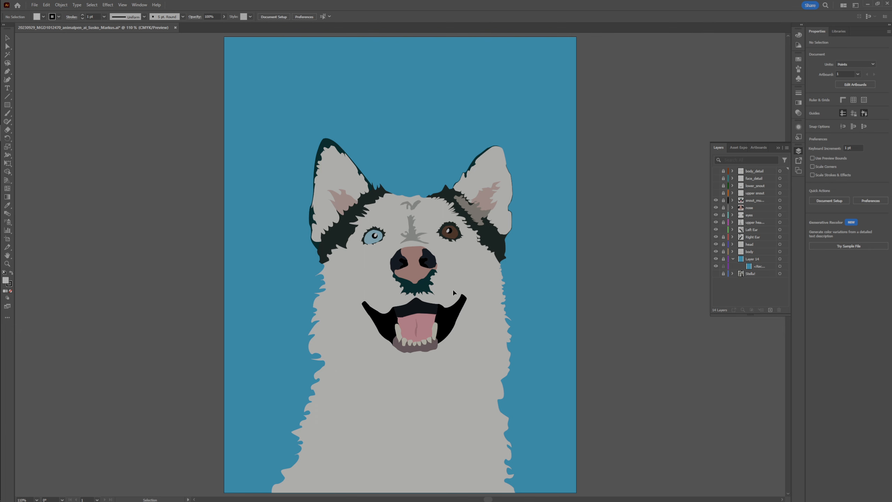
Expand and unlock the snout and mouth layer and hide all of its paths.
key("ctrl+plus")
key("ctrl+plus")
key("ctrl+plus")
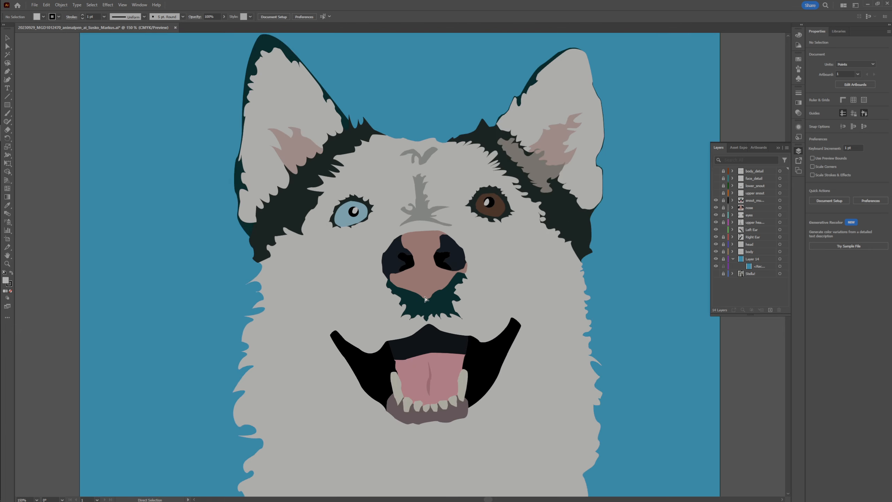
scroll(566, 211, "down", 4)
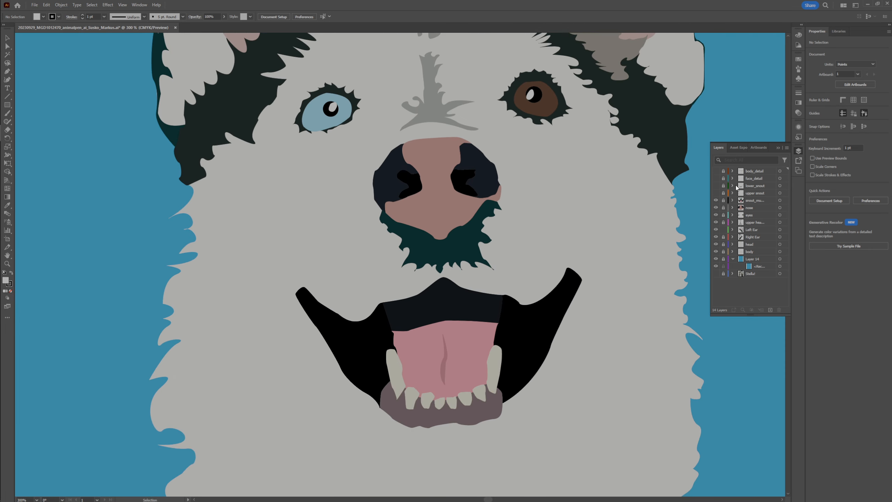
left_click(733, 201)
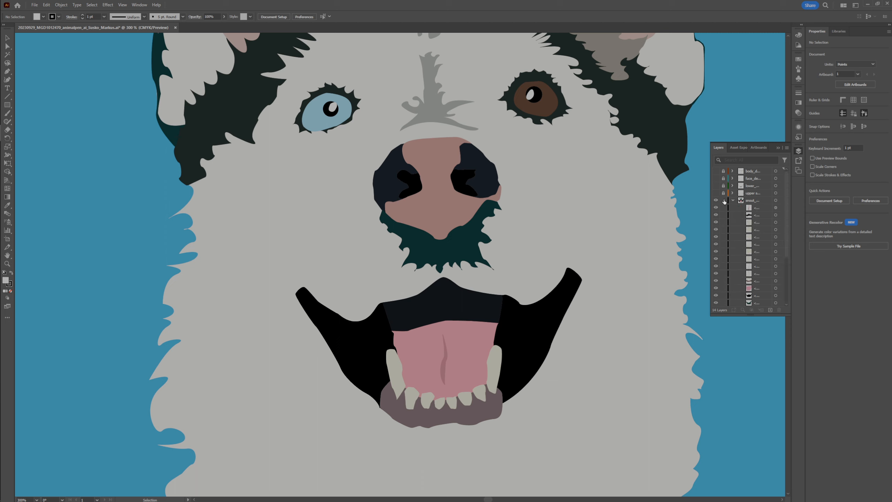
scroll(718, 187, "down", 3)
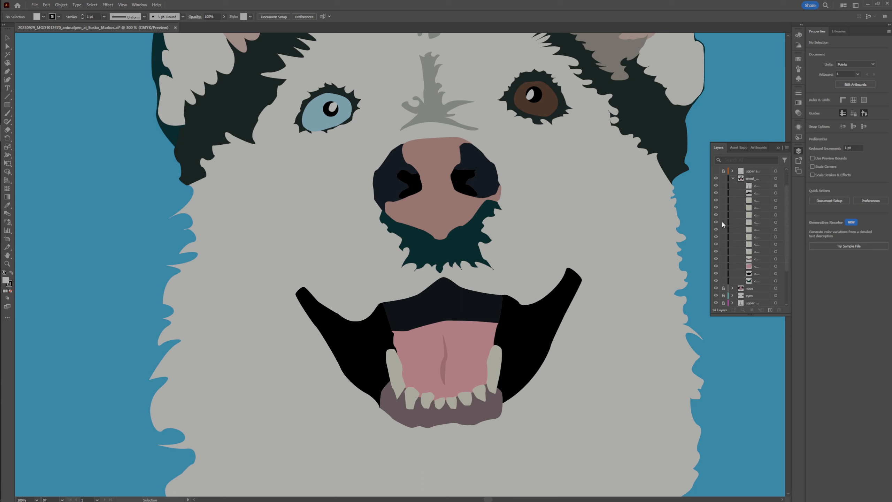
left_click_drag(717, 188, 714, 279)
left_click(716, 281)
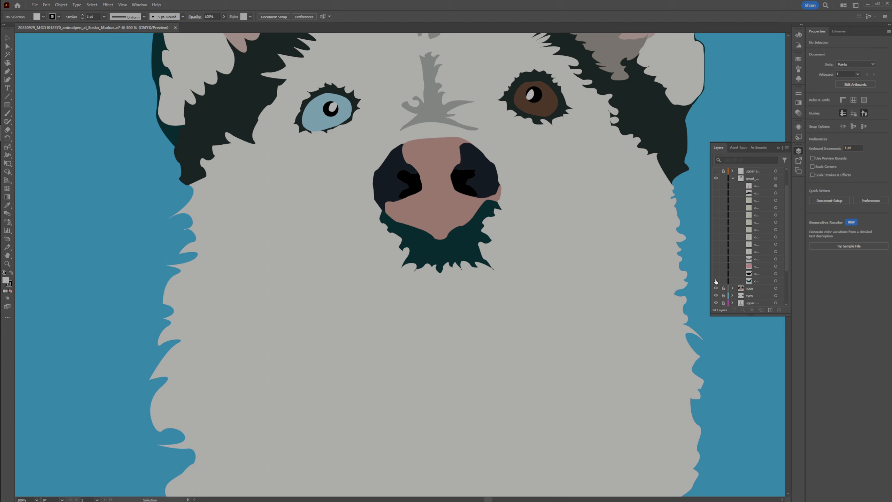
Show the black mouth base, the dark fur patch below the nose and the navy shape in the upper mouth.
left_click(716, 274)
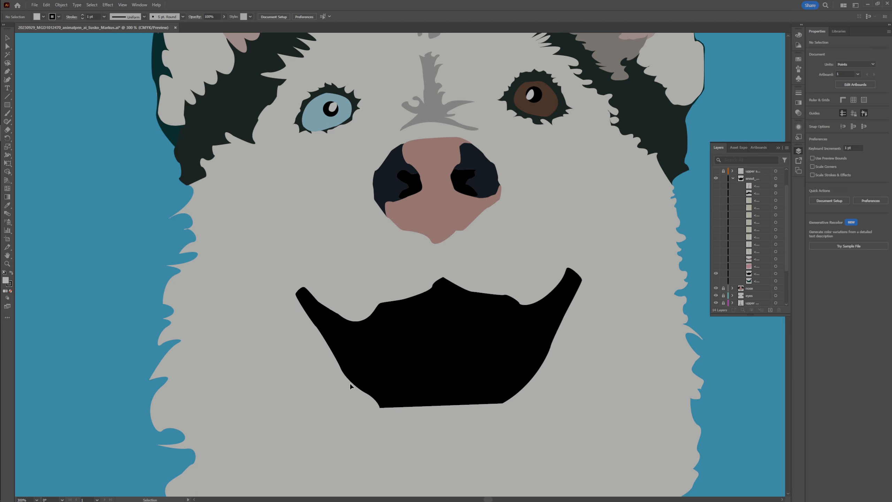
left_click(716, 281)
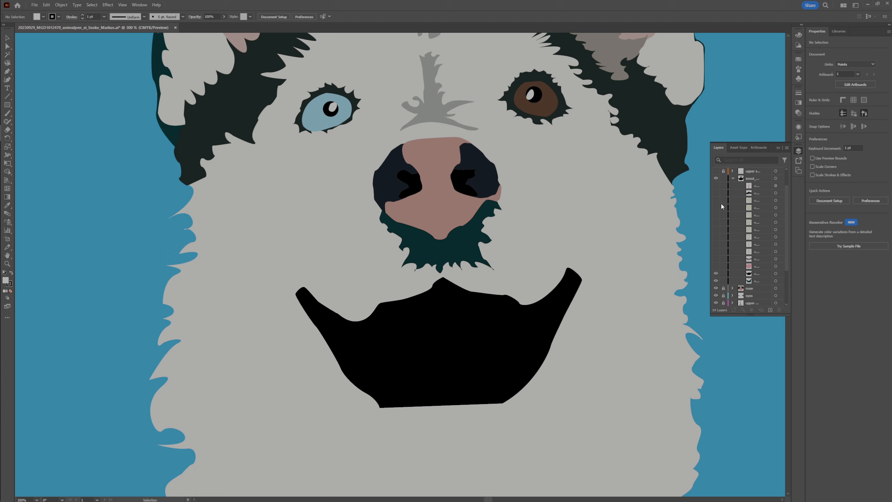
left_click(716, 194)
left_click(715, 194)
left_click(716, 194)
left_click(716, 194)
left_click(717, 194)
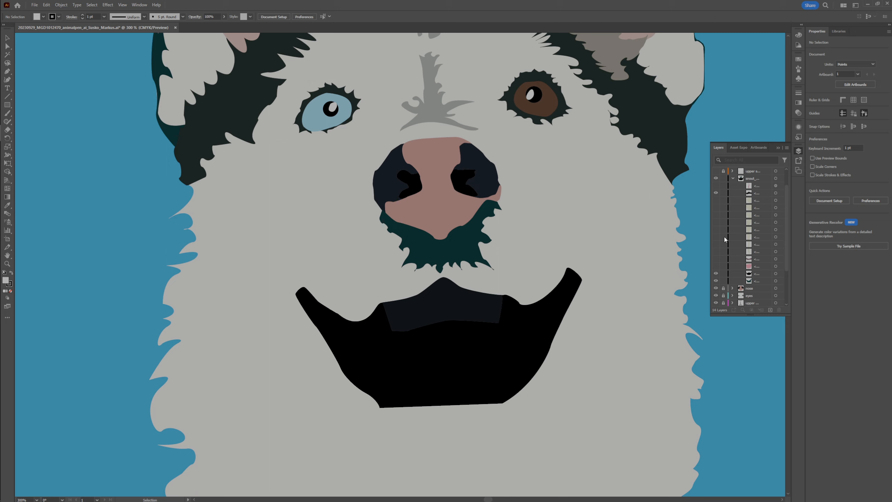
Show the pink tongue, its centre crease and all the teeth paths in the mouth.
left_click(716, 267)
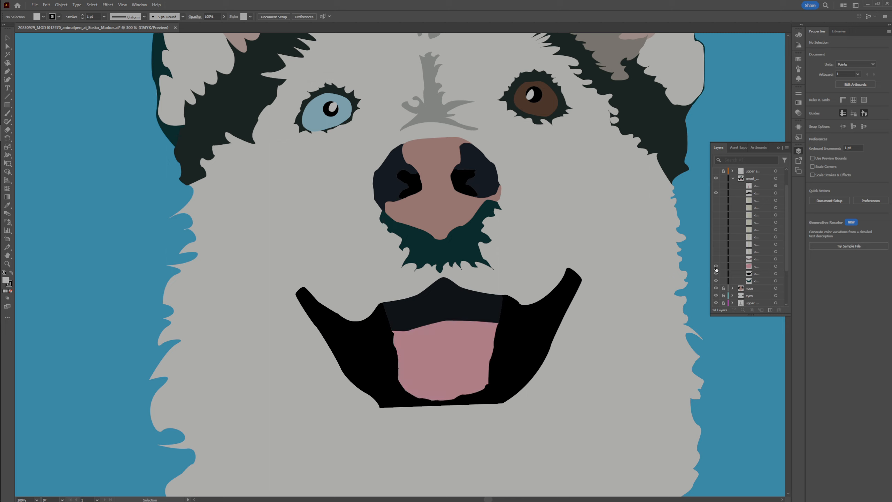
left_click(717, 193)
left_click(717, 186)
key("ctrl+plus")
scroll(549, 256, "down", 4)
left_click_drag(716, 200, 716, 252)
left_click(757, 229)
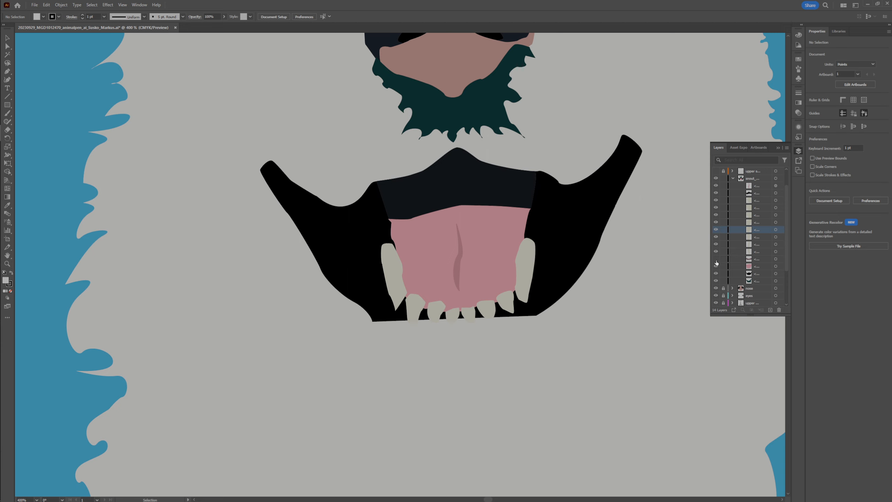
Show the purplish lower gum path behind the teeth, toggling it several times to compare.
left_click(716, 264)
left_click(717, 265)
left_click(717, 264)
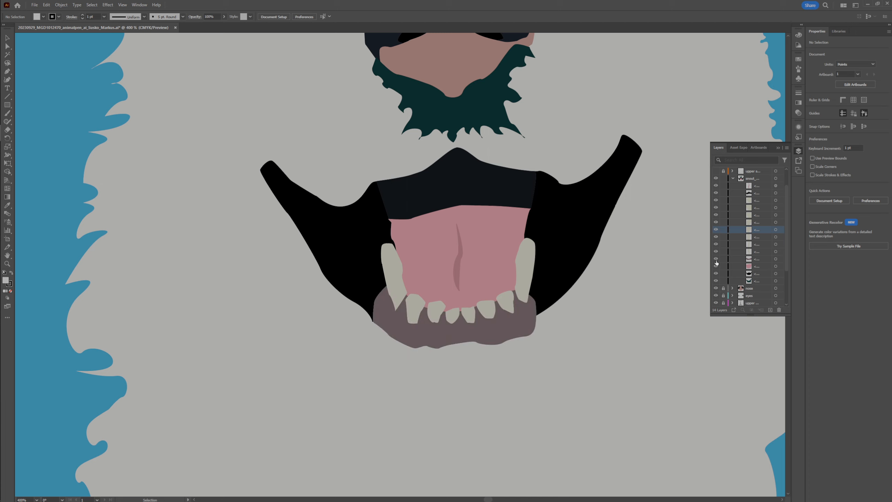
left_click(717, 264)
left_click(716, 264)
left_click(716, 263)
left_click(716, 262)
Briefly toggle the upper snout layer, and lock and collapse the snout and mouth layer.
scroll(737, 228, "up", 3)
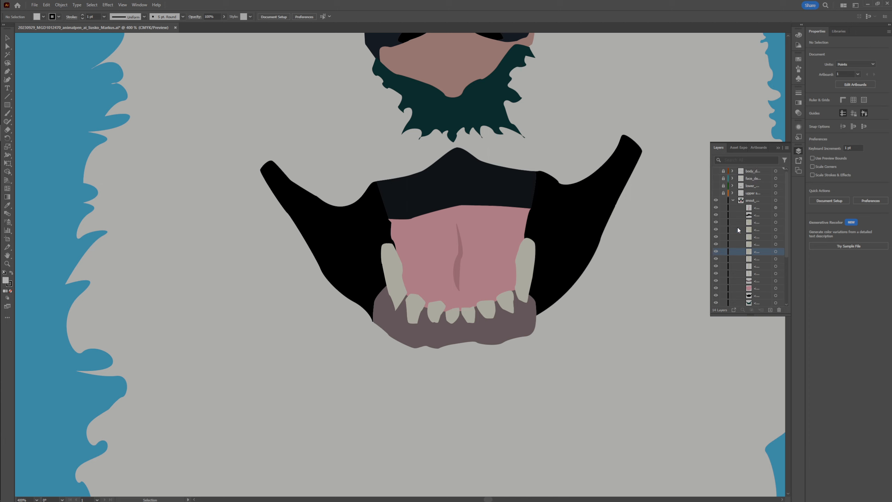
left_click(715, 194)
left_click(715, 194)
key("ctrl+minus")
key("ctrl+minus")
key("ctrl+minus")
scroll(441, 313, "up", 3)
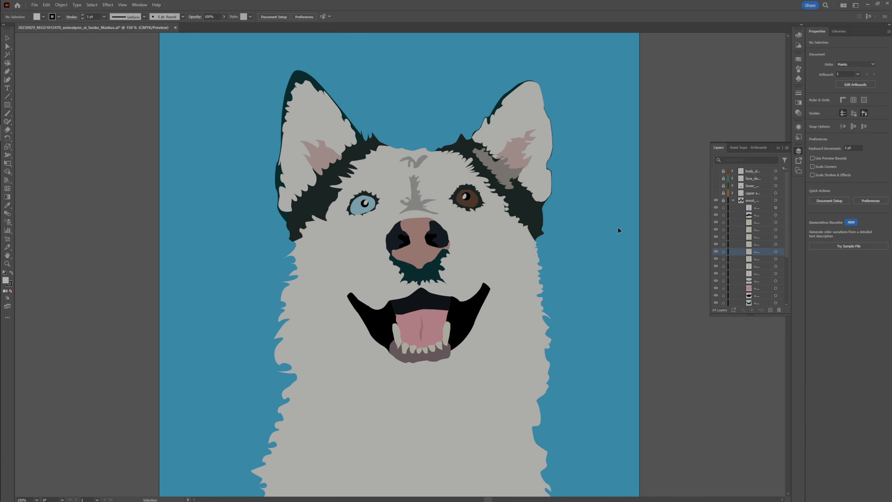
left_click(733, 201)
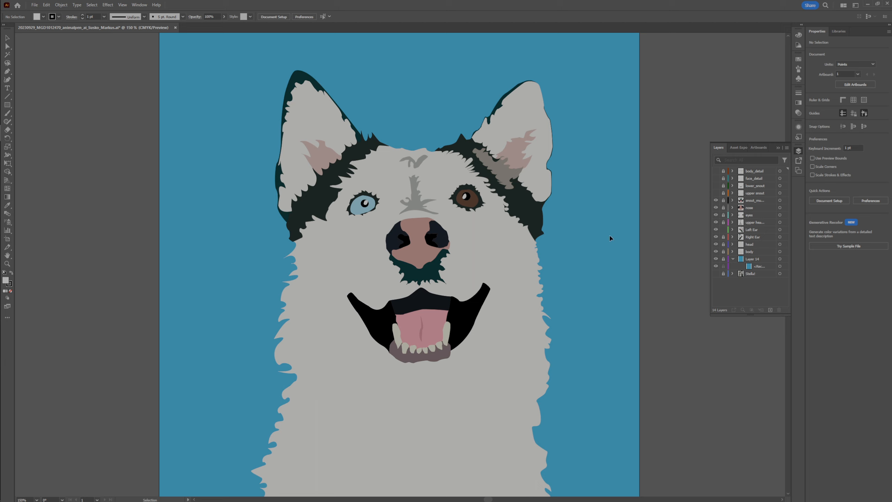
Show the upper snout layer and examine its grey fur shading around the muzzle up close.
left_click(716, 194)
scroll(452, 236, "up", 1)
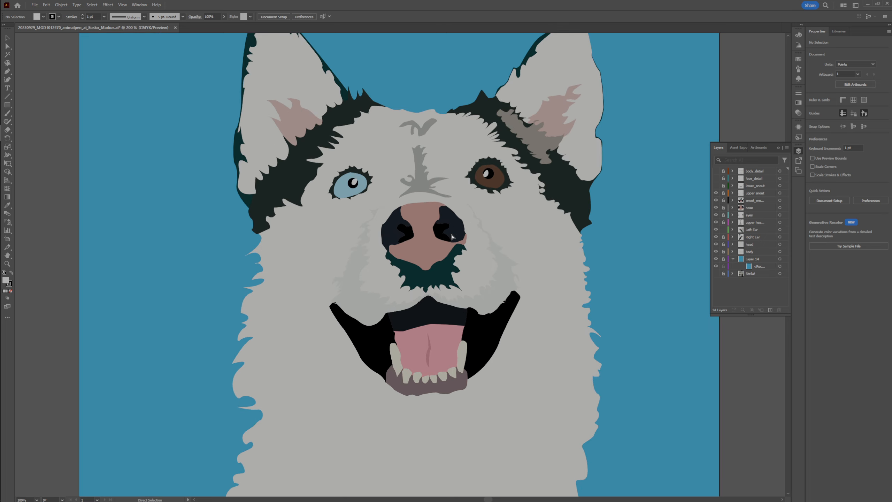
scroll(452, 237, "up", 1)
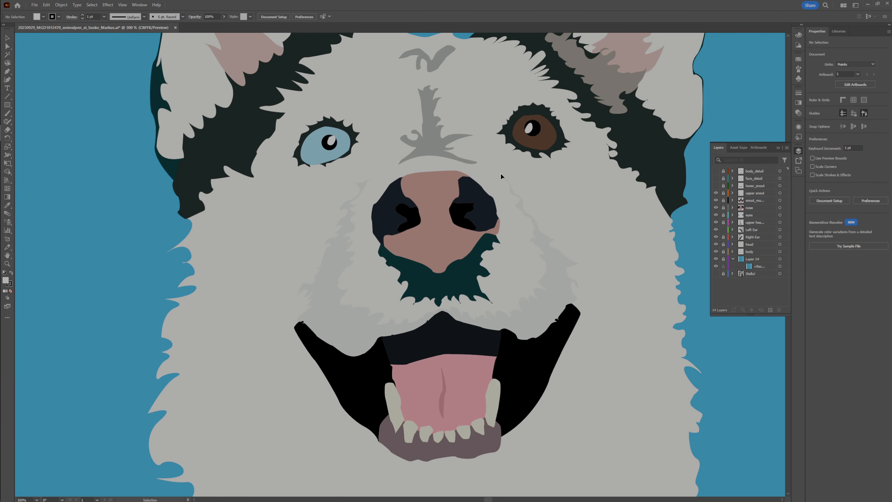
Show the lower_snout layer, toggle it off and on to compare the muzzle, and expand it to its paths.
left_click(716, 187)
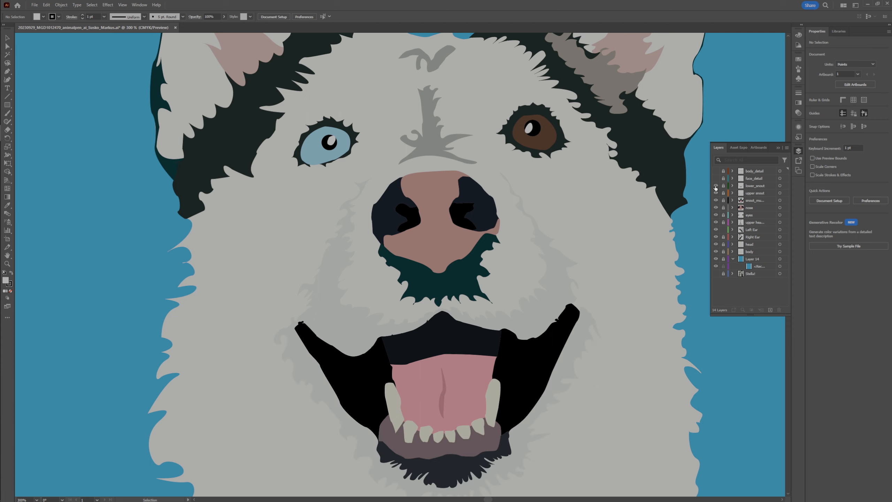
scroll(444, 317, "down", 3)
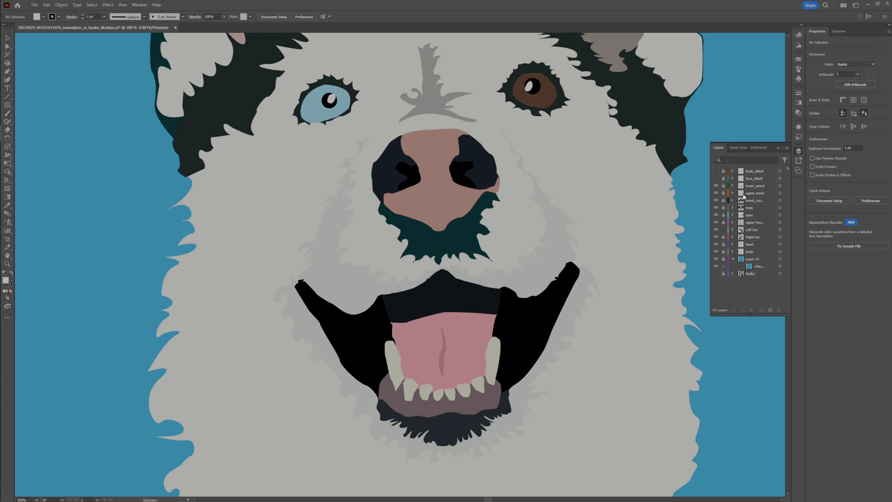
left_click(716, 186)
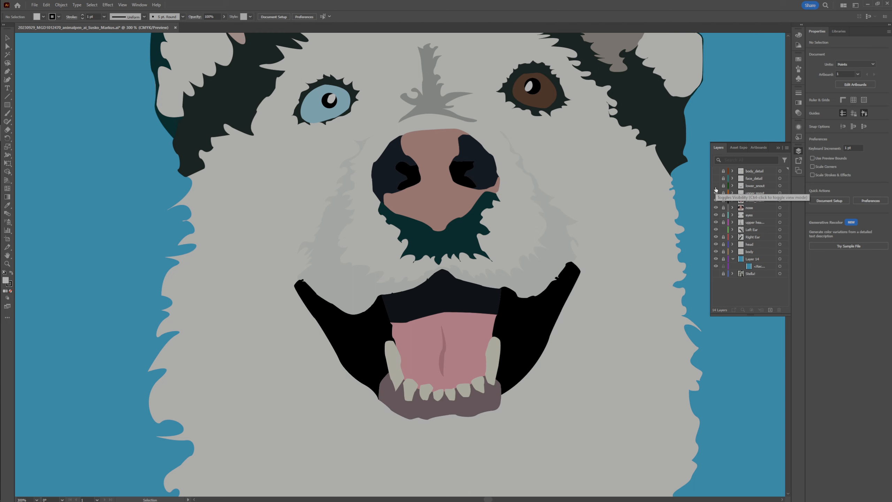
left_click(716, 186)
left_click(732, 186)
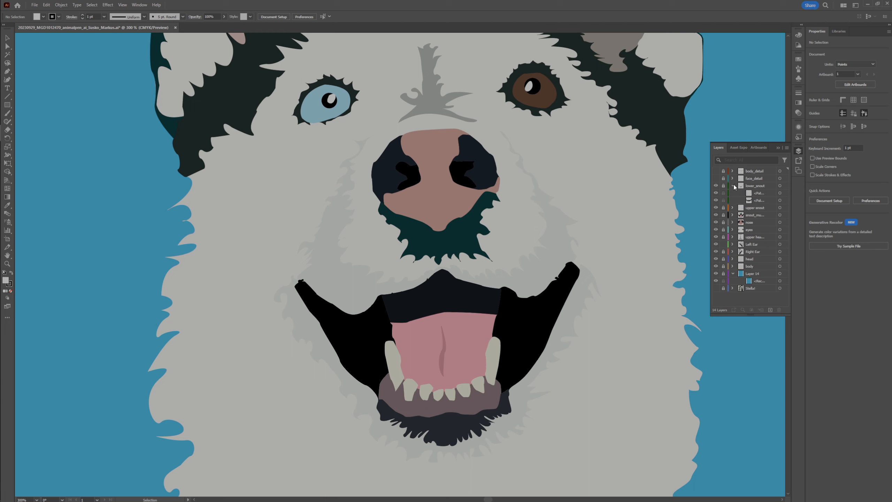
Toggle the two lower_snout paths individually to compare the dark chin shape with the grey fur shading, and leave the layer locked.
left_click(716, 193)
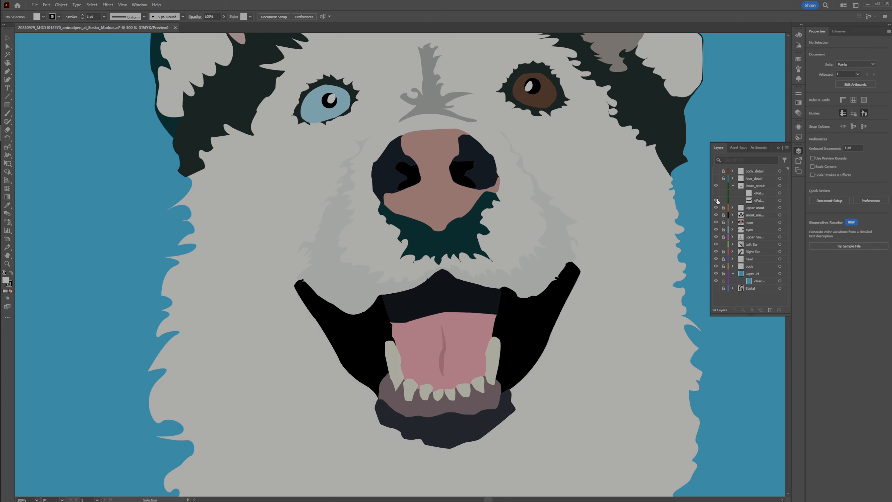
left_click(717, 201)
left_click(716, 200)
left_click(716, 195)
left_click(718, 194)
left_click(718, 194)
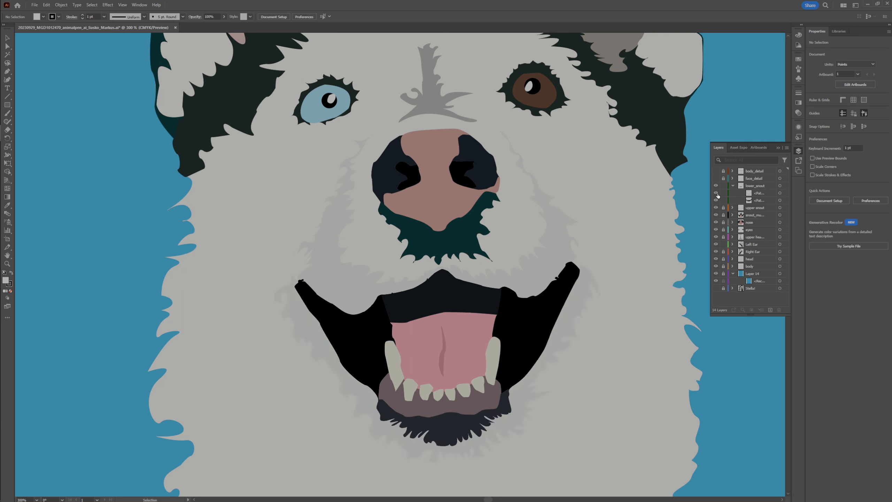
left_click(717, 195)
left_click(718, 195)
left_click(717, 195)
left_click(717, 194)
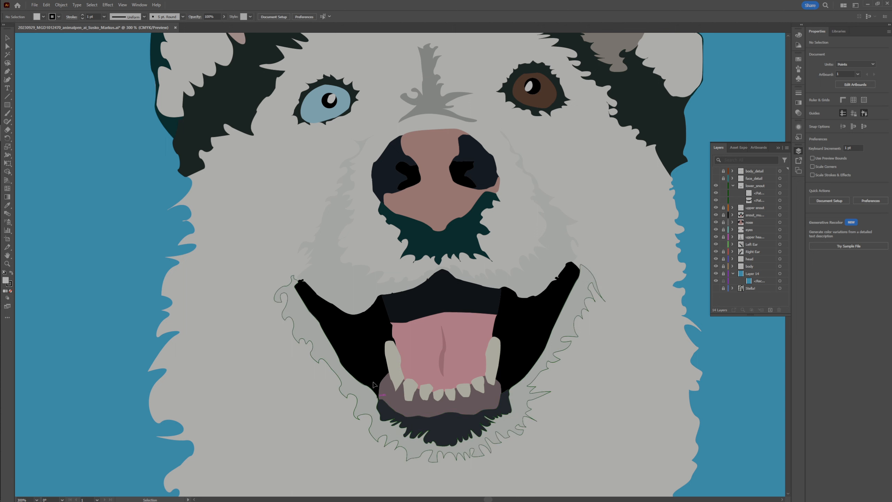
left_click(723, 186)
Show the face_detail layer, toggling it several times to compare the cheek fur shading.
left_click(717, 179)
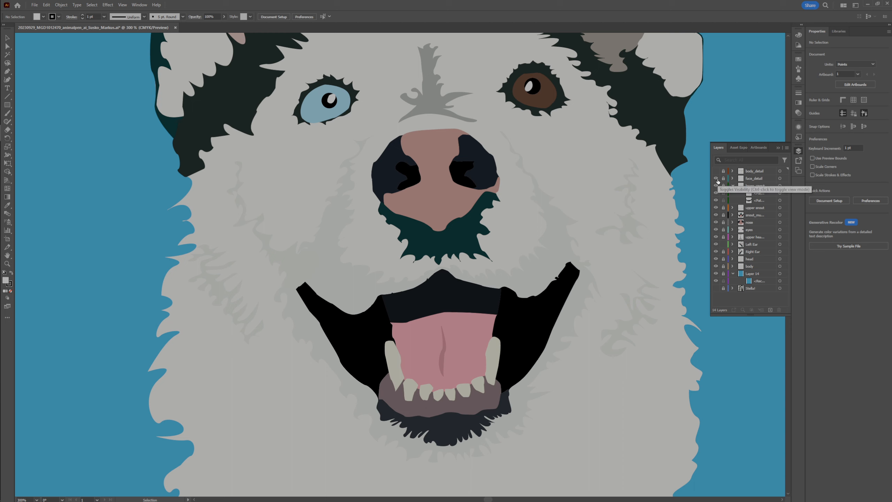
left_click(716, 179)
left_click(717, 179)
left_click(717, 179)
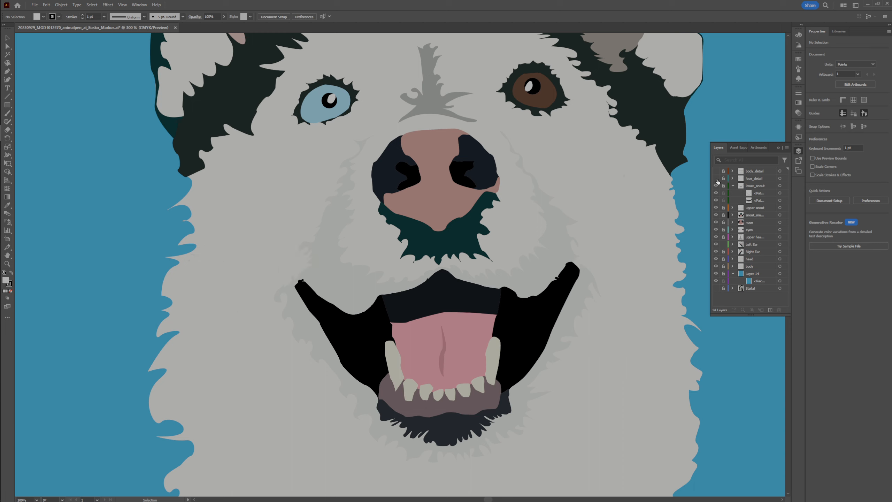
left_click(717, 179)
left_click(717, 179)
left_click(717, 179)
Examine the grey fur detail shapes on the husky's cheeks up close and in the context of the whole face.
key("ctrl+plus")
key("ctrl+plus")
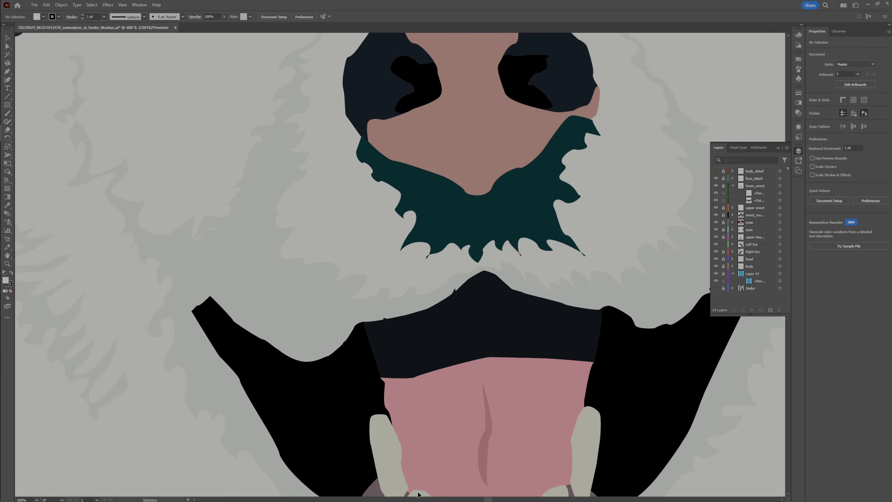
left_click_drag(487, 498, 486, 496)
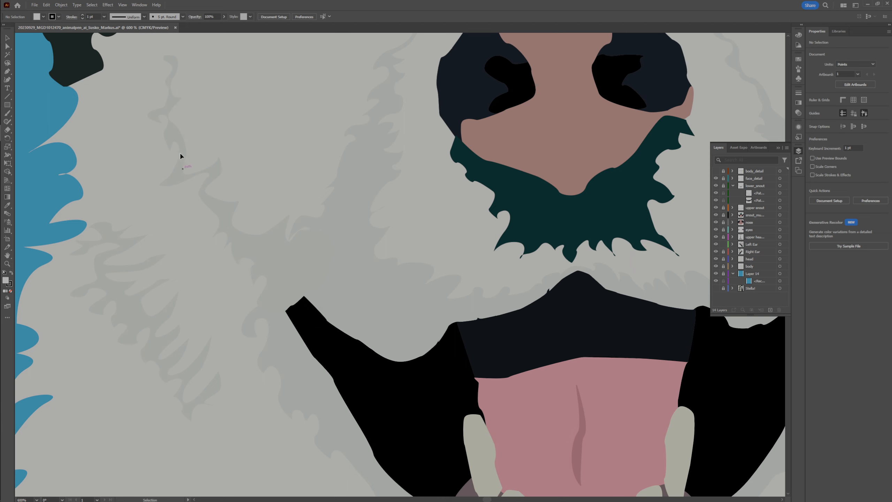
key("ctrl+minus")
key("ctrl+minus")
key("ctrl+minus")
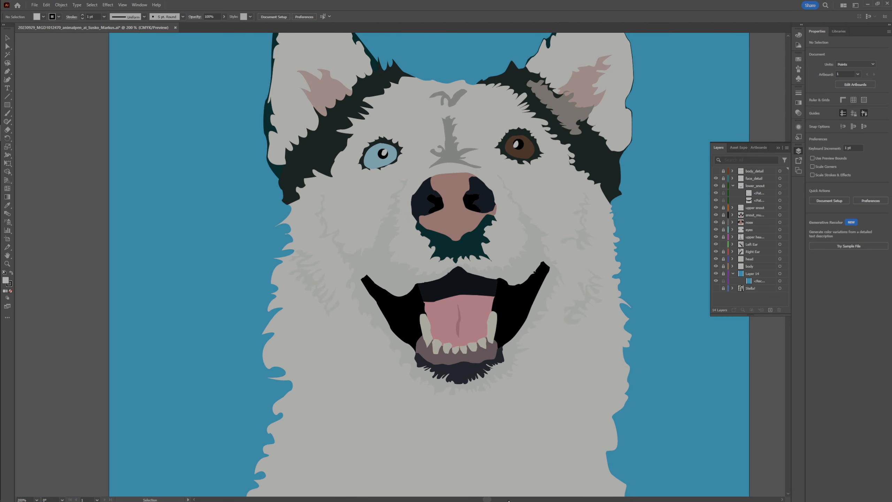
scroll(493, 499, "right", 5)
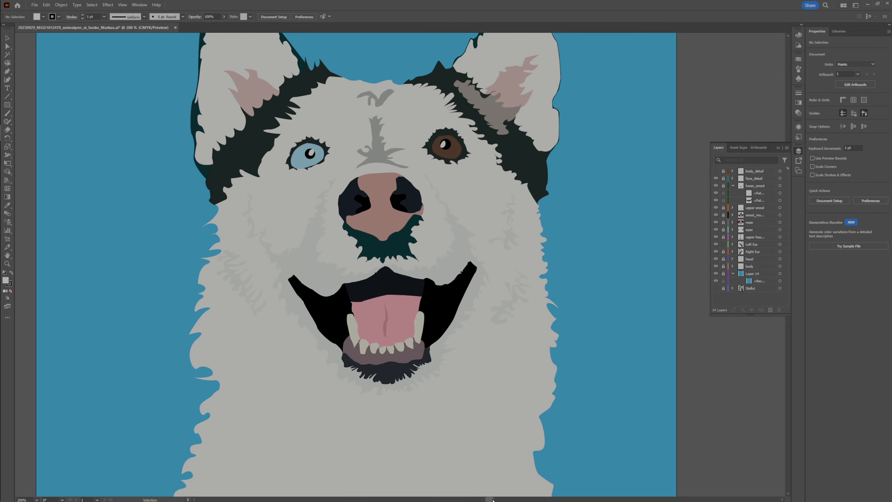
scroll(491, 500, "left", 6)
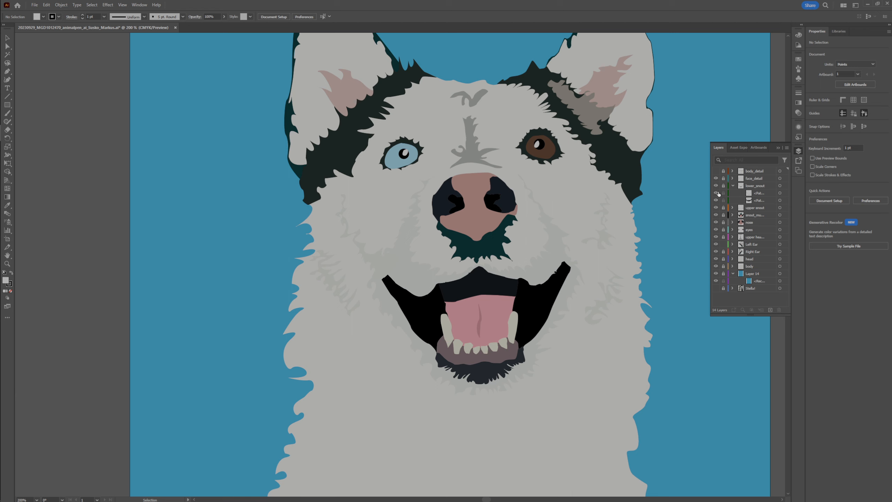
Show the body_detail layer with the chest fur shading and fit the whole artboard in view.
scroll(578, 279, "down", 5)
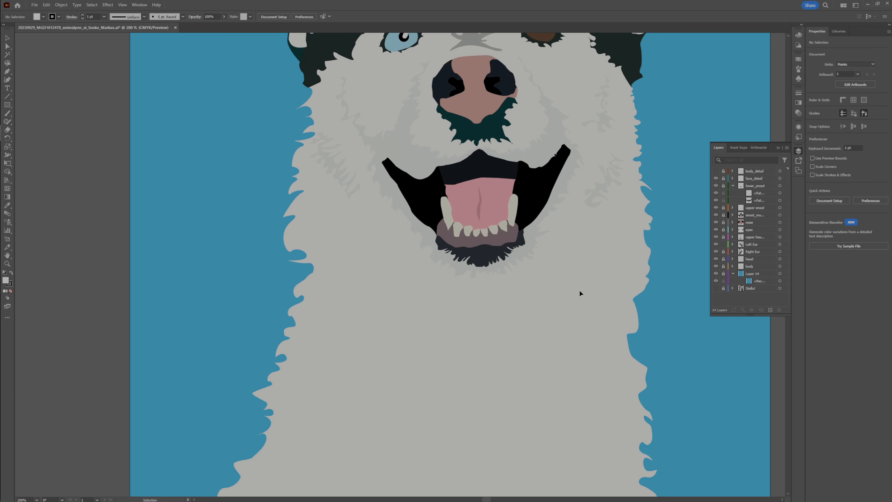
scroll(581, 293, "up", 1)
scroll(582, 294, "down", 1)
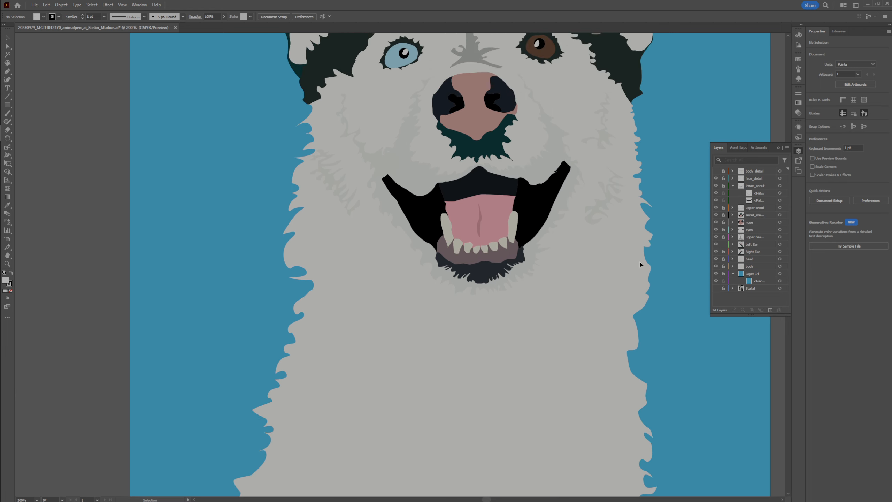
scroll(616, 254, "down", 2)
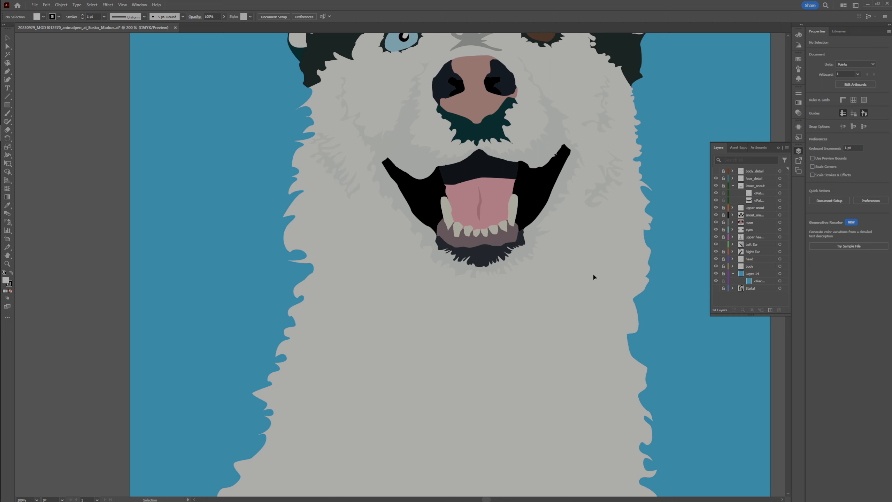
left_click(716, 171)
key("ctrl+0")
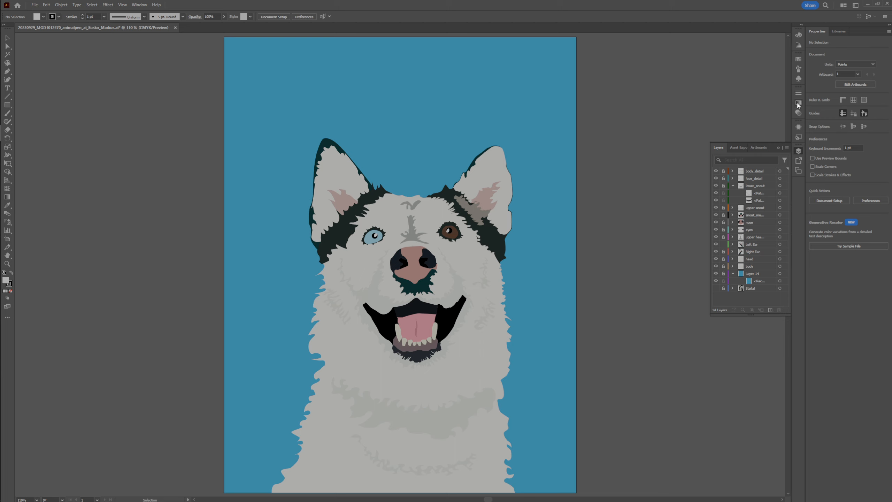
Open the Stellas color group from the swatches, review its named colors beside the artwork, and close the Edit Colors dialog.
left_click(801, 59)
scroll(749, 87, "down", 3)
left_click(711, 85)
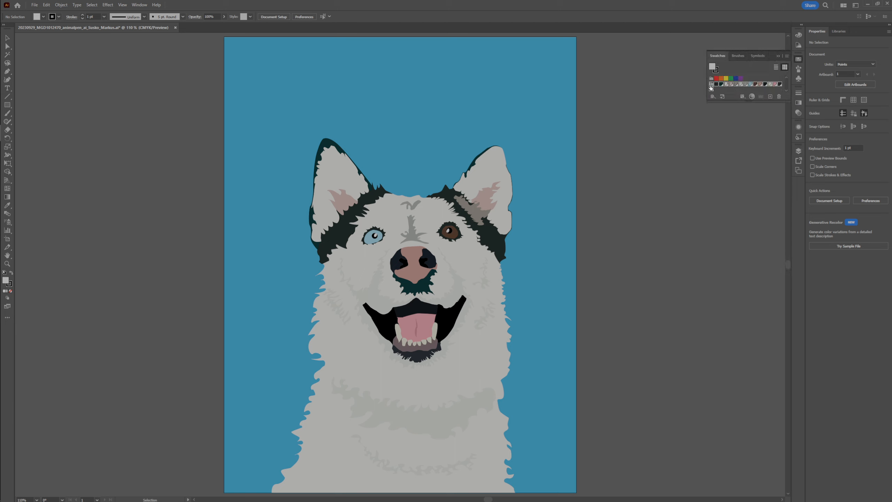
double_click(711, 87)
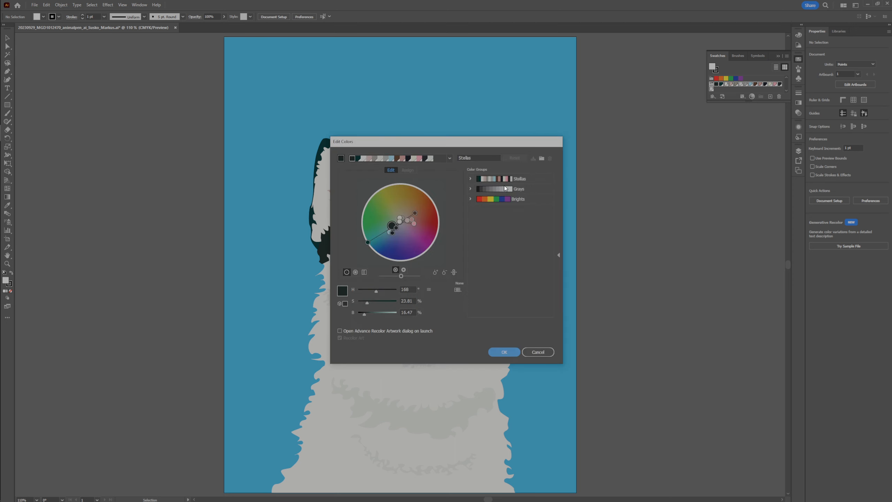
left_click(470, 178)
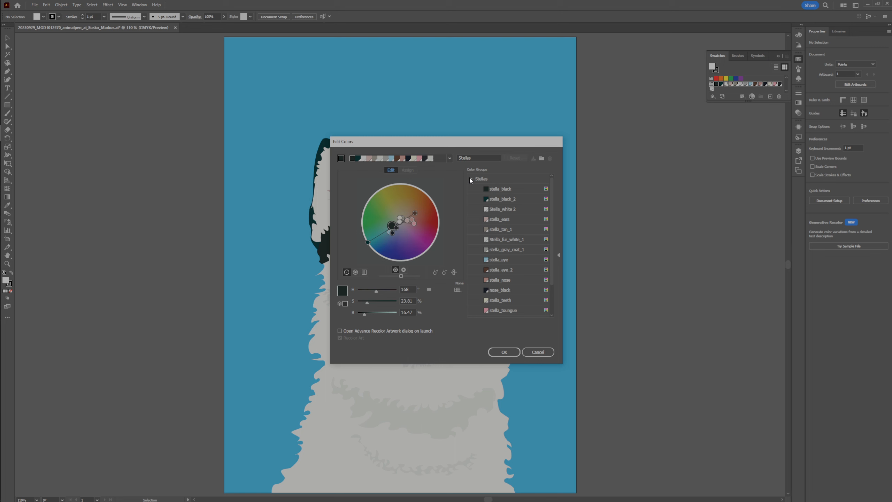
left_click_drag(535, 145, 728, 154)
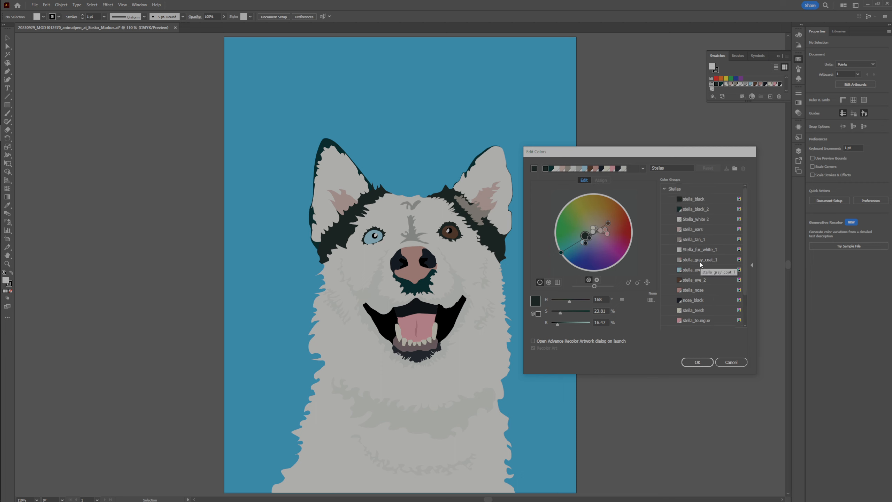
left_click(702, 362)
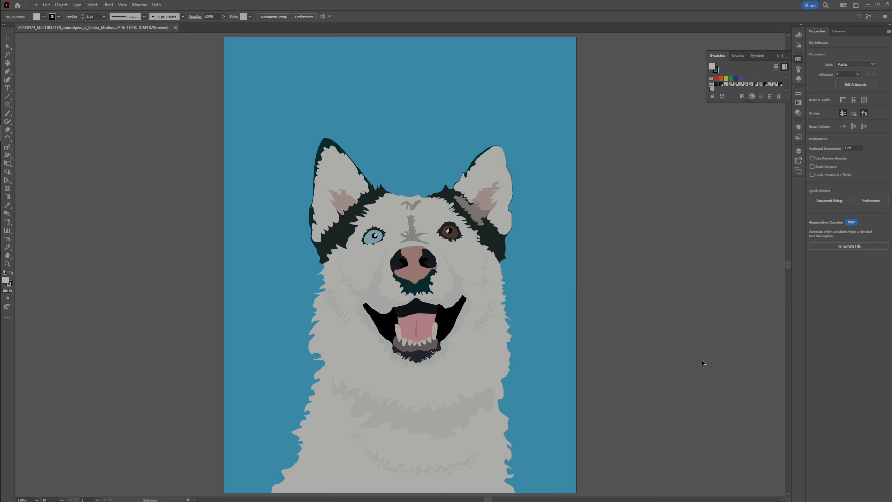